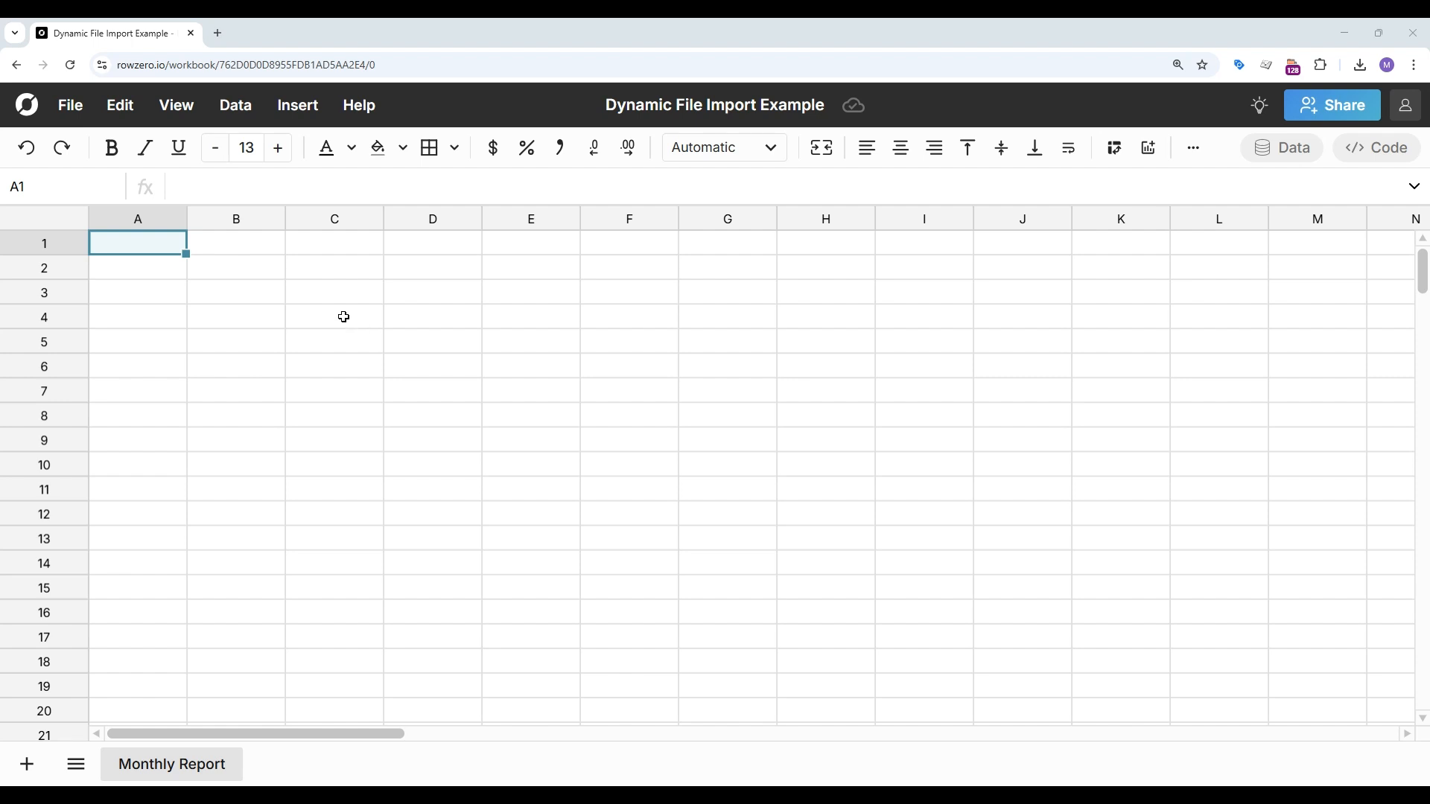
Step: Open the file import dialog and upload Flights Data - Nov.csv
click(235, 105)
click(284, 325)
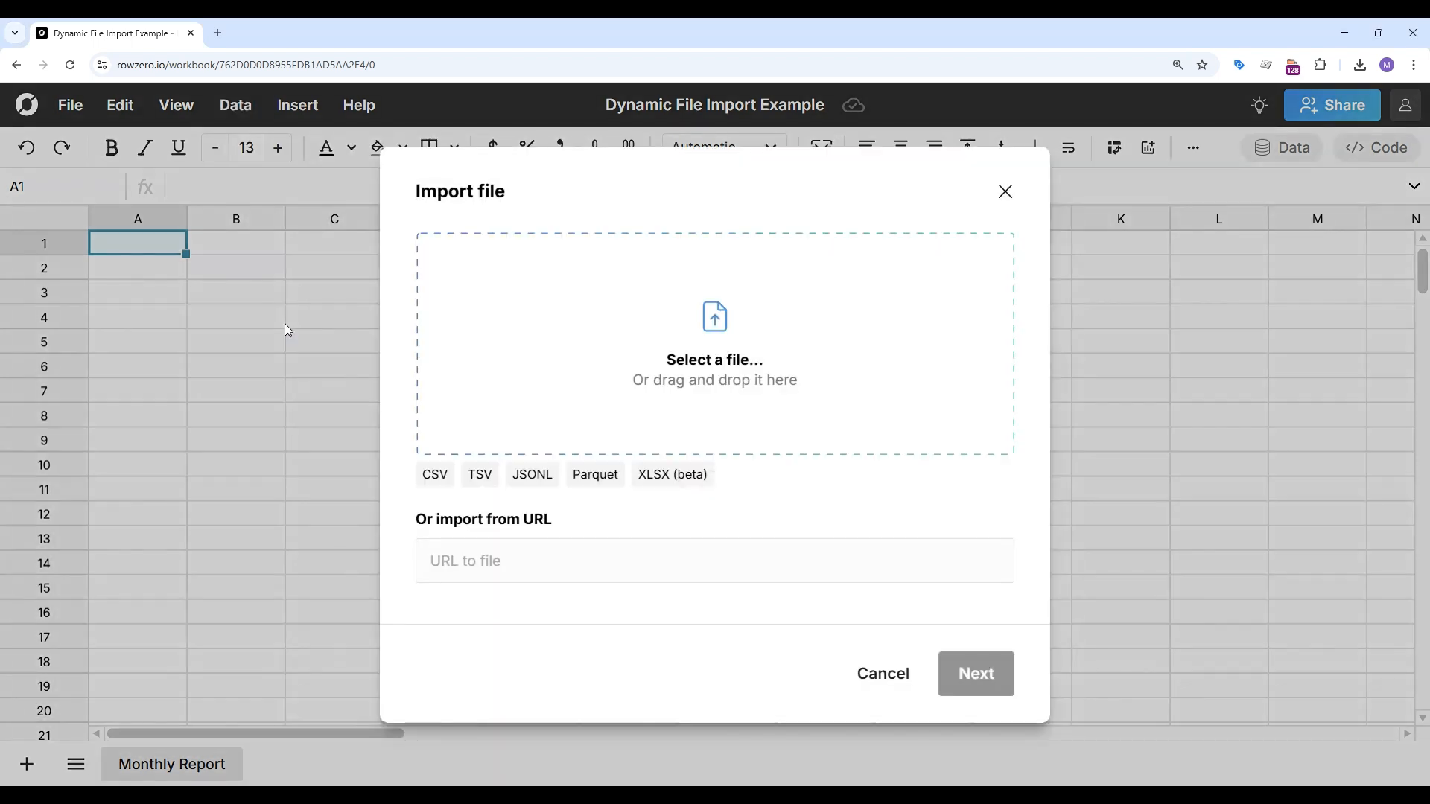
click(712, 319)
click(342, 176)
click(570, 346)
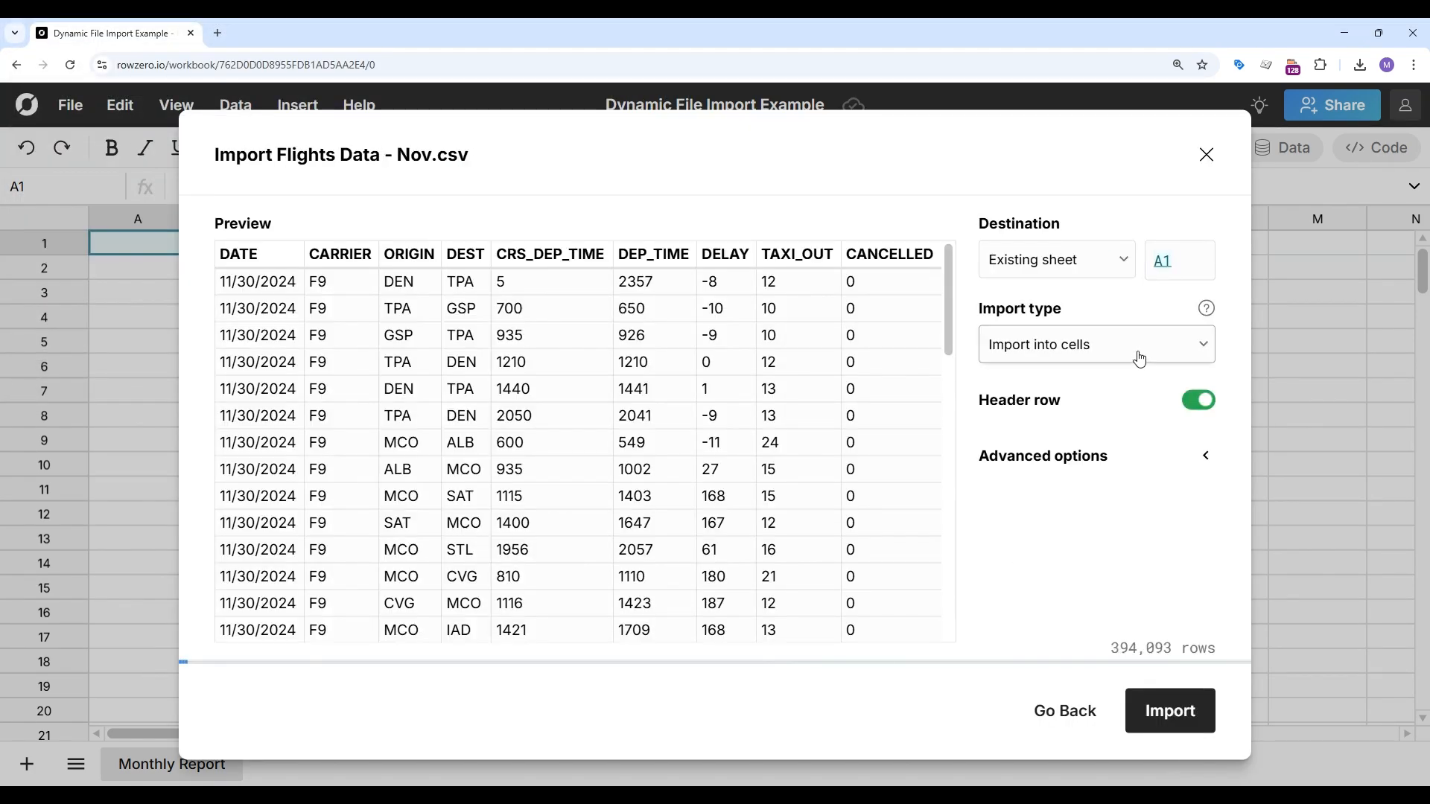
Step: Import the file into the existing sheet at A1 as a data table
click(1139, 359)
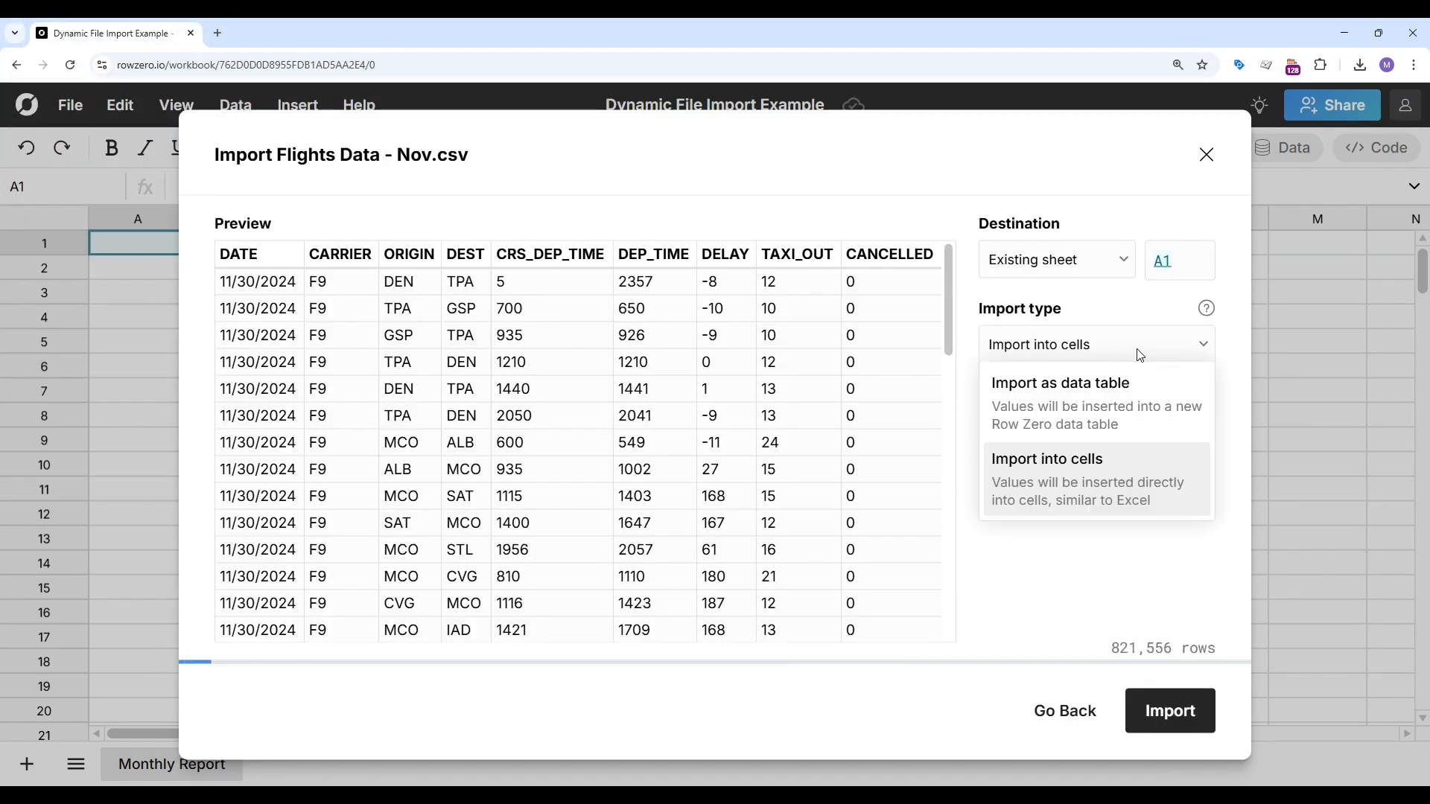
click(1132, 395)
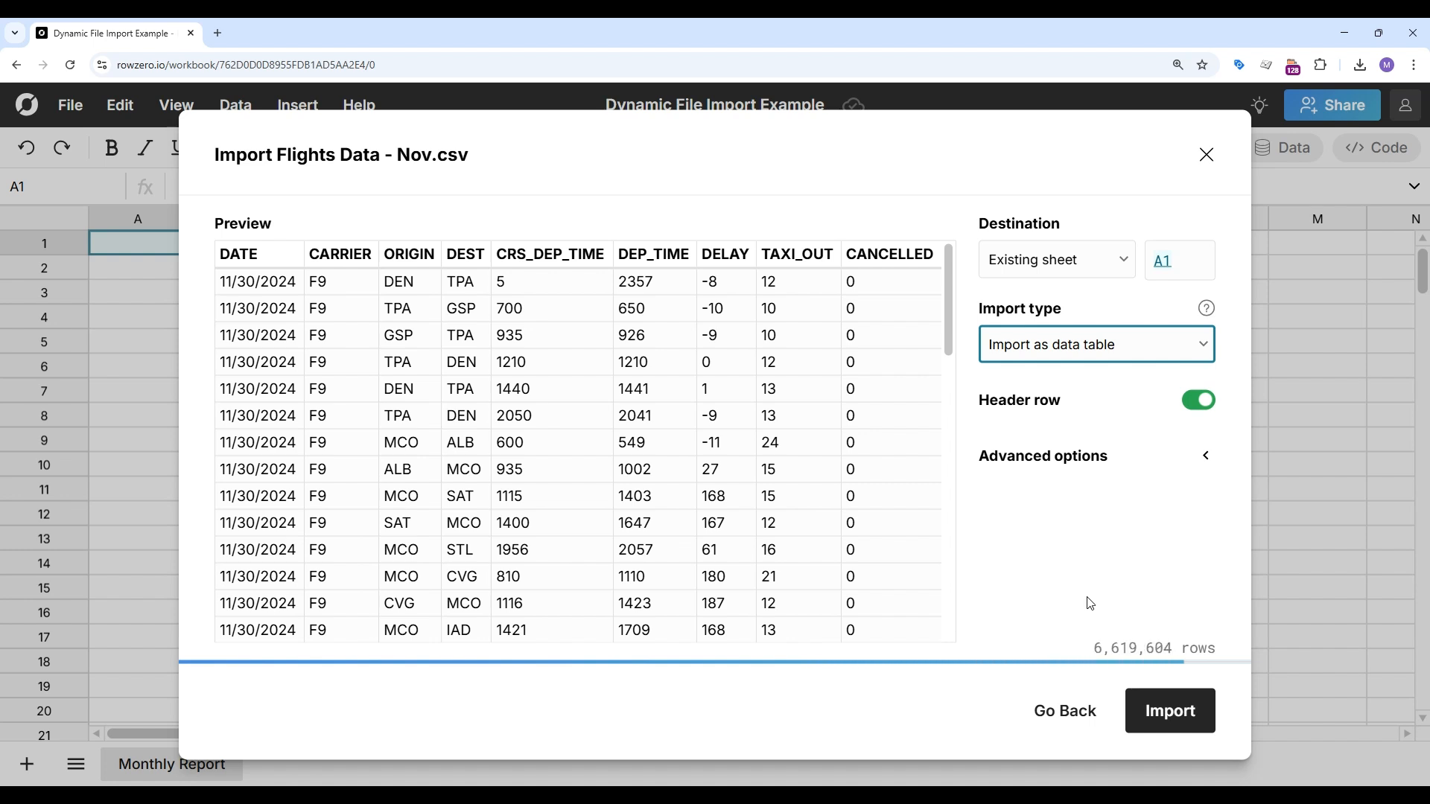
click(1159, 720)
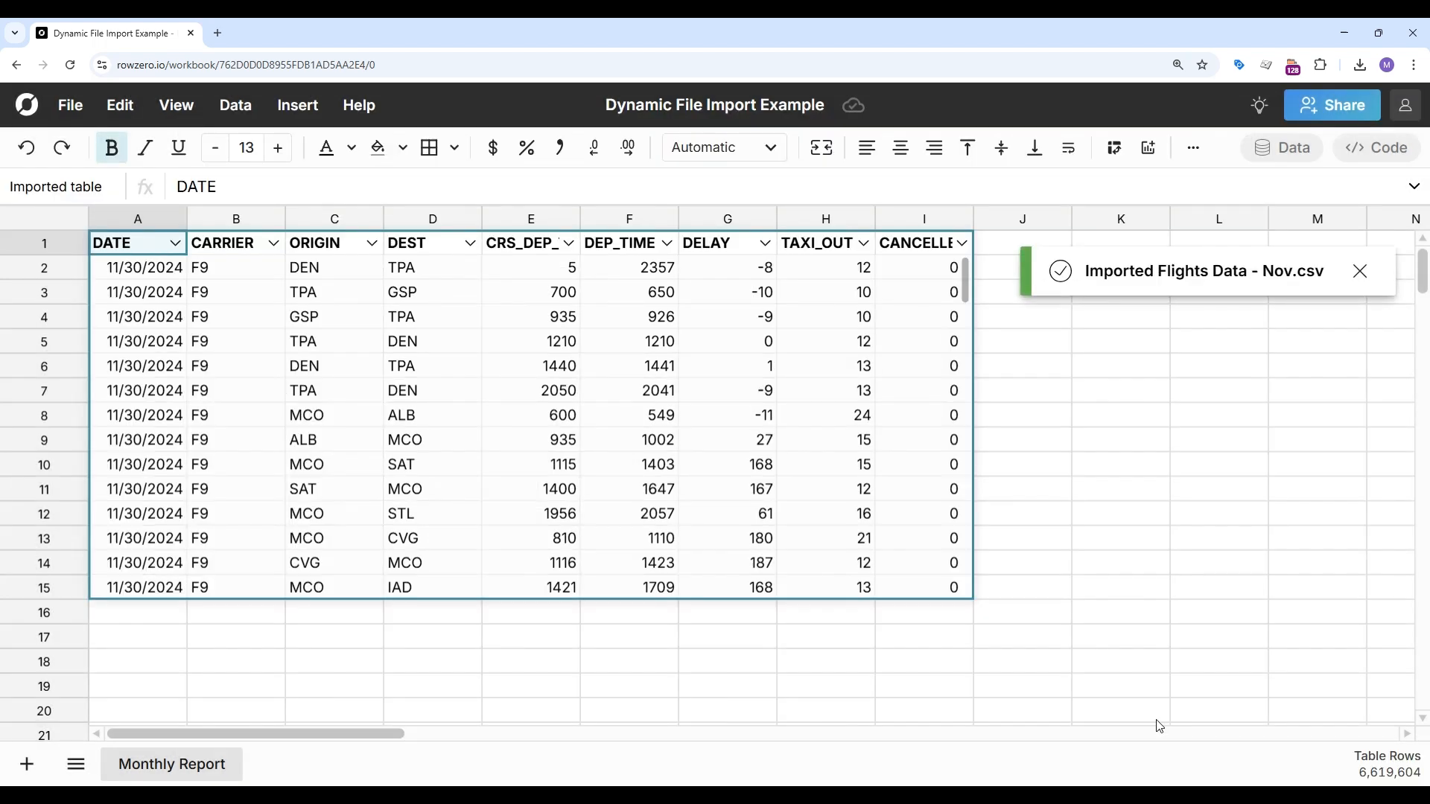
Step: Create a pivot table from the imported table on the existing sheet, placed at cell A17
click(423, 364)
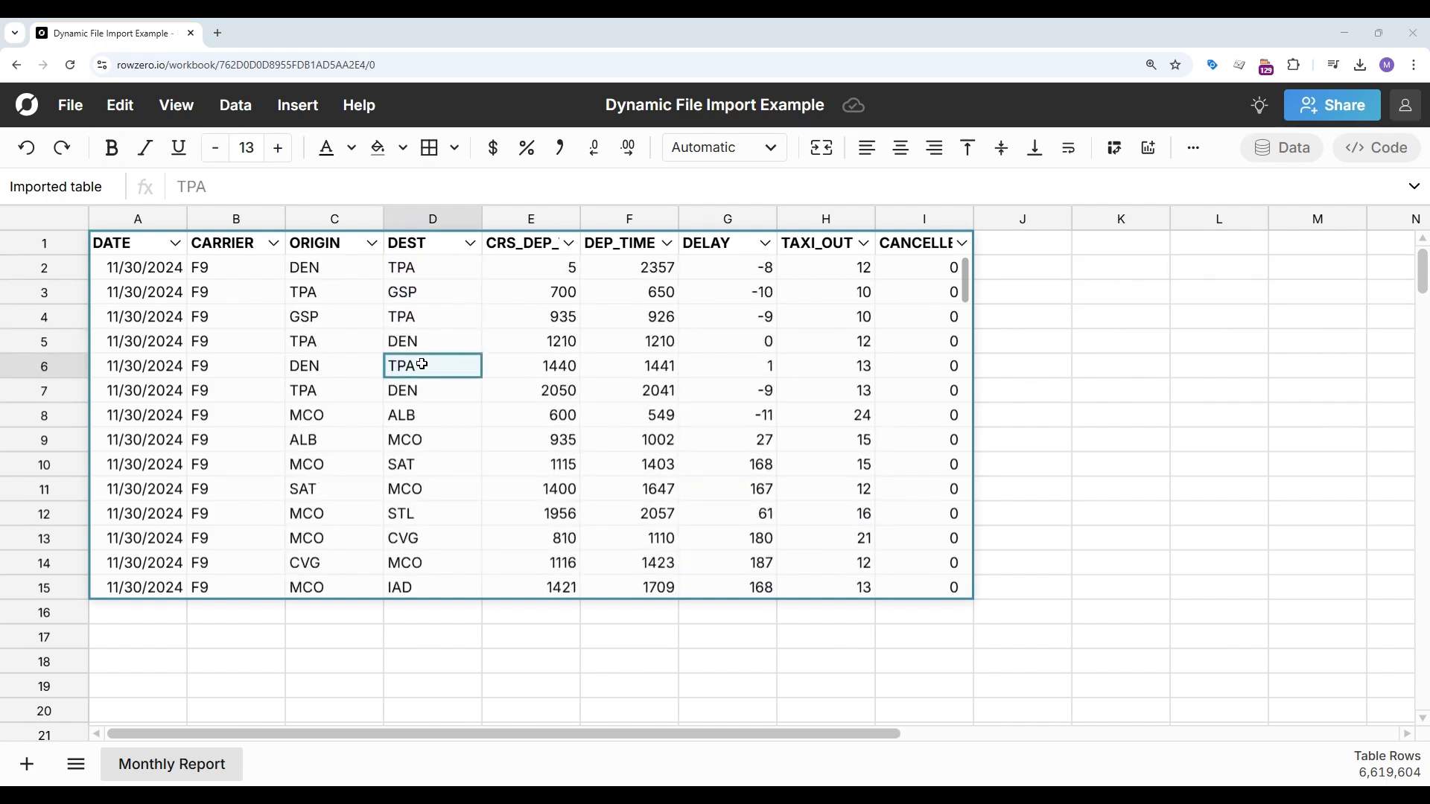
click(313, 391)
right_click(312, 390)
mouse_move(467, 339)
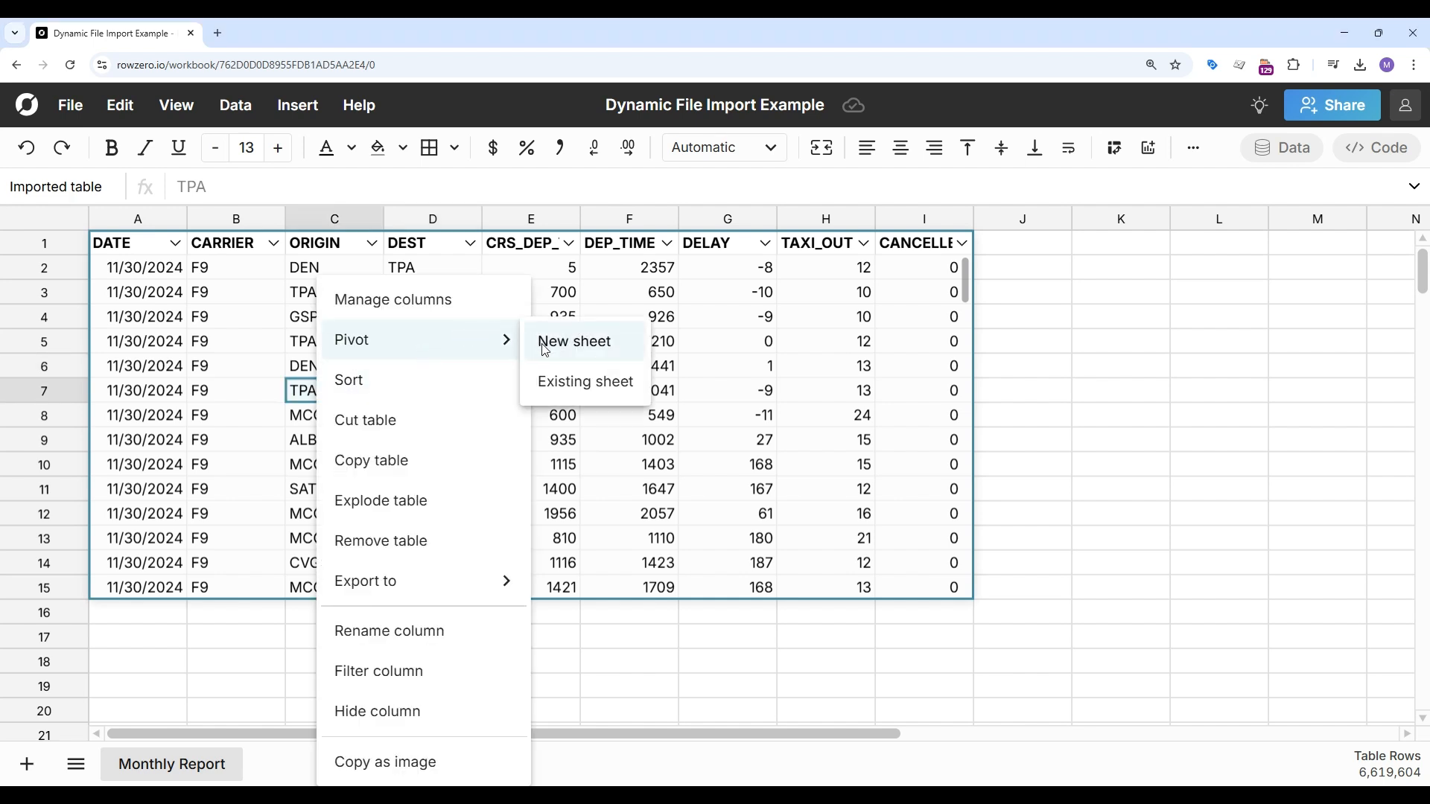
click(554, 382)
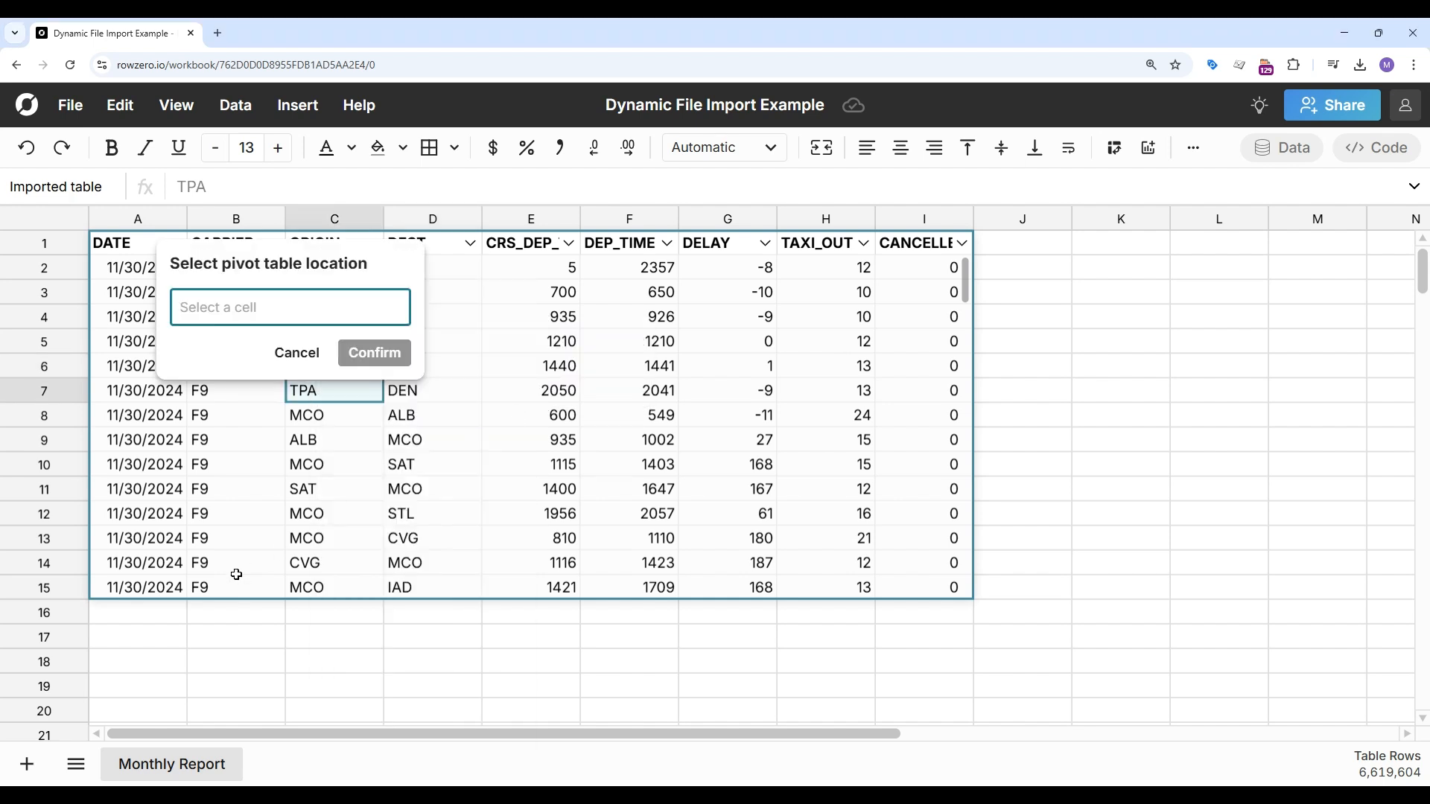
click(141, 638)
click(374, 352)
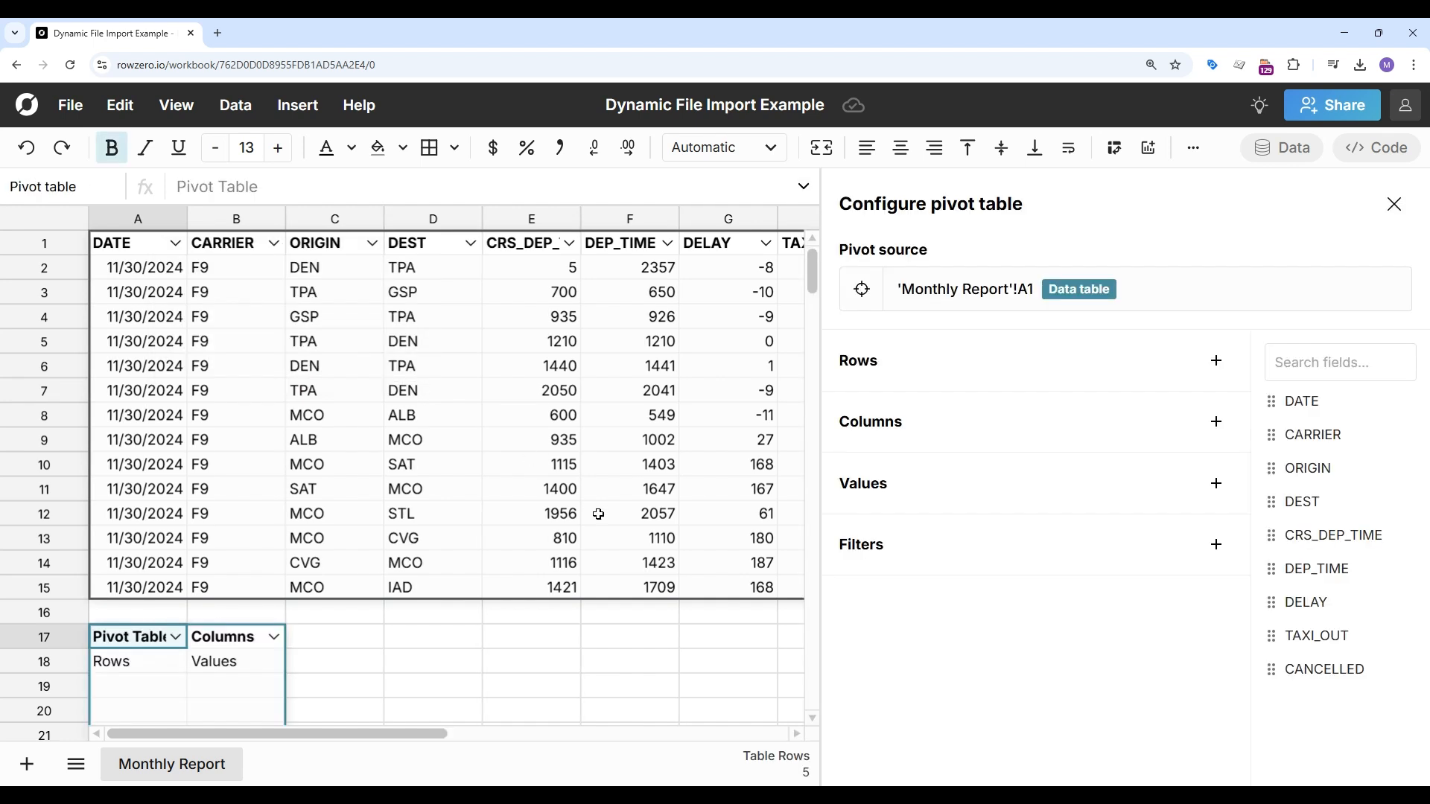
Step: Add DATE as the pivot's rows, grouped by Month
drag(1308, 400, 1047, 378)
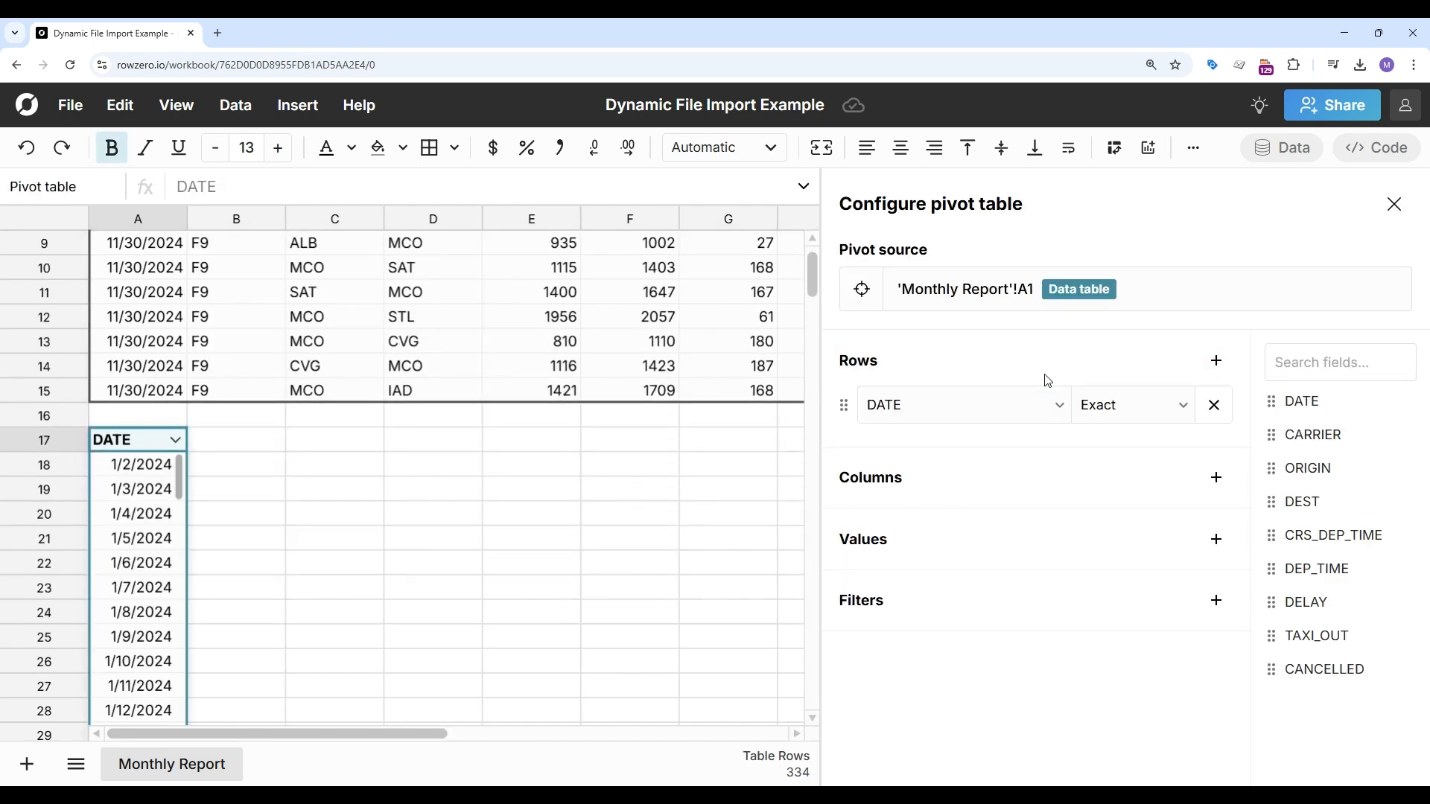
click(1157, 413)
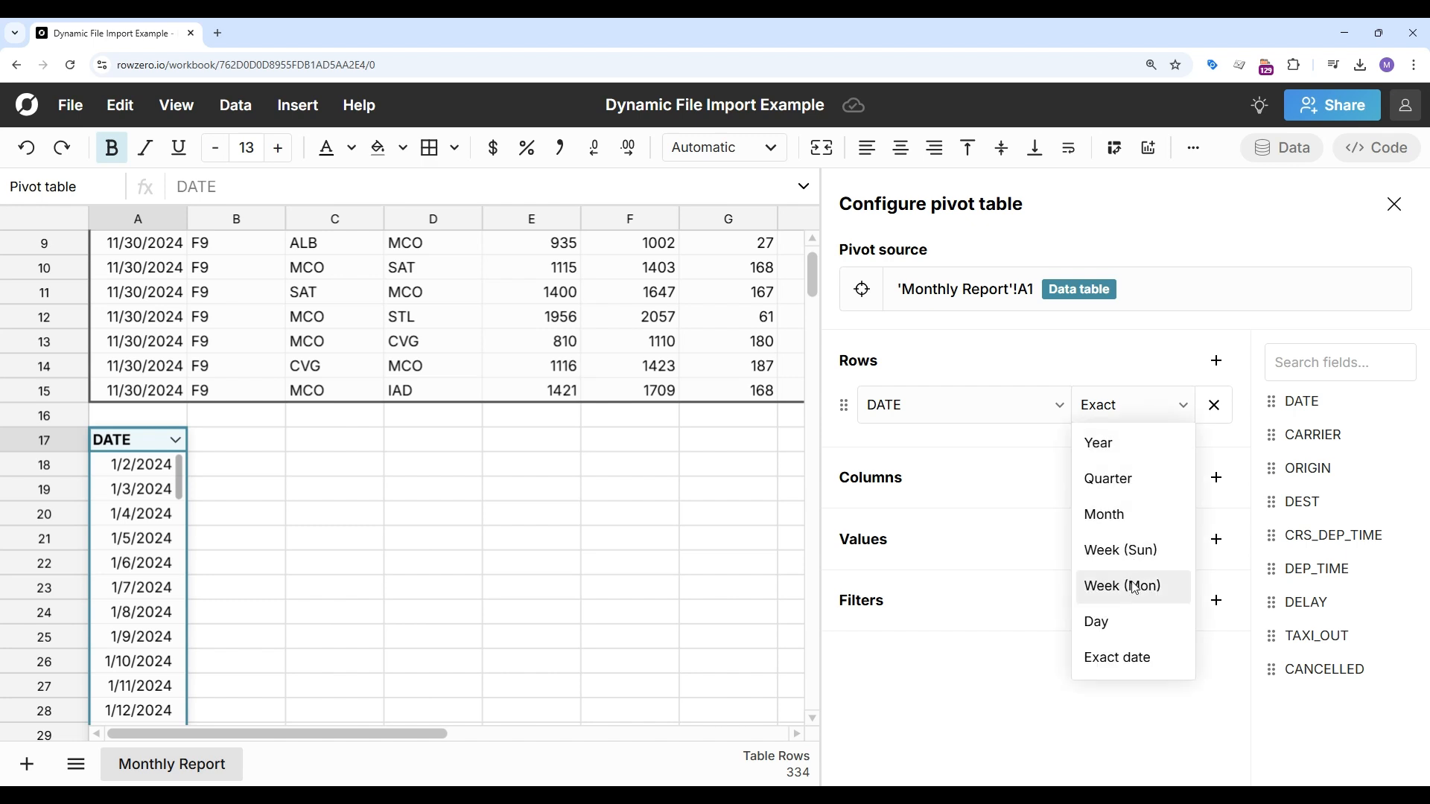
click(1117, 515)
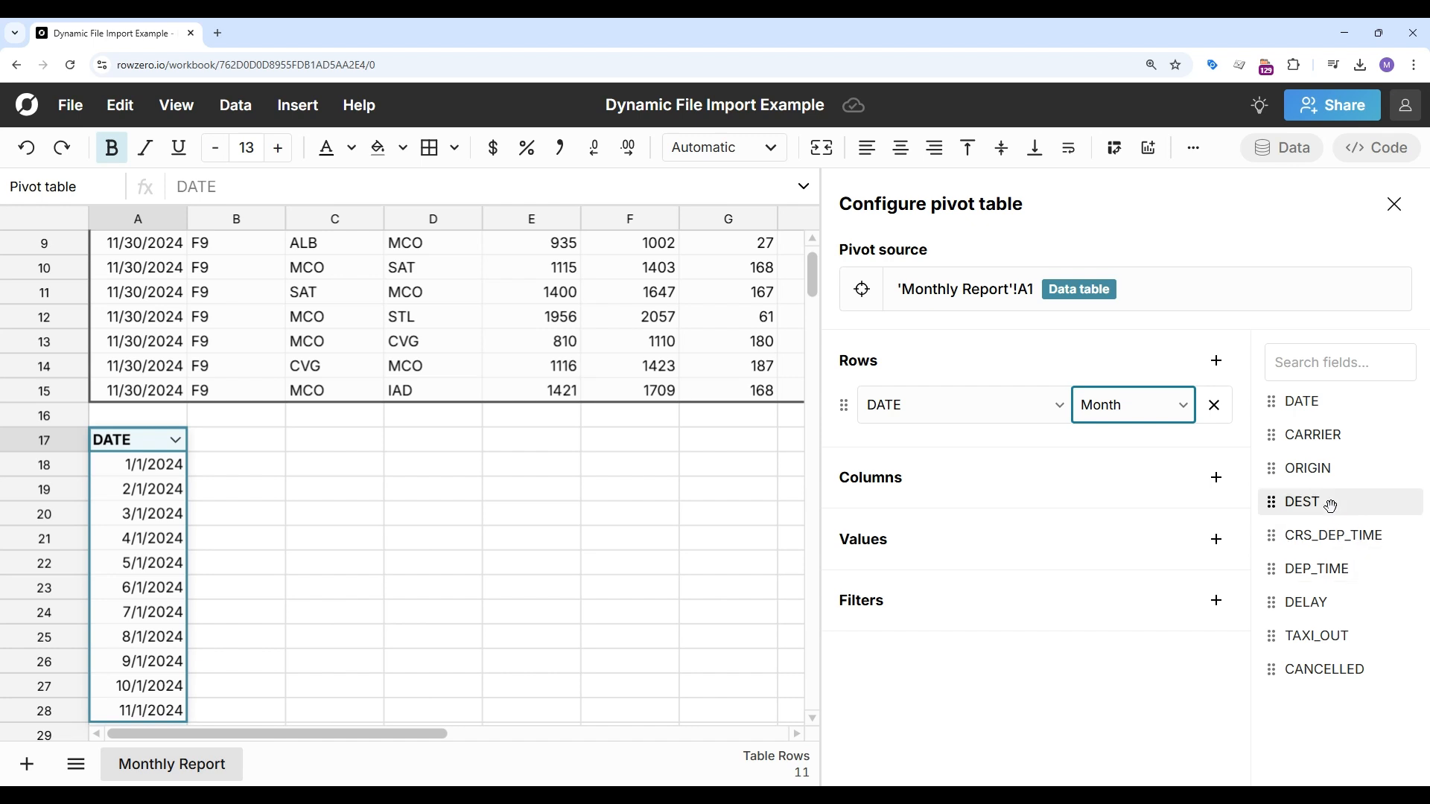
Step: Add ORIGIN as a Count and CANCELLED as a Sum to the pivot values, then close the pivot configuration
drag(1312, 474, 1166, 563)
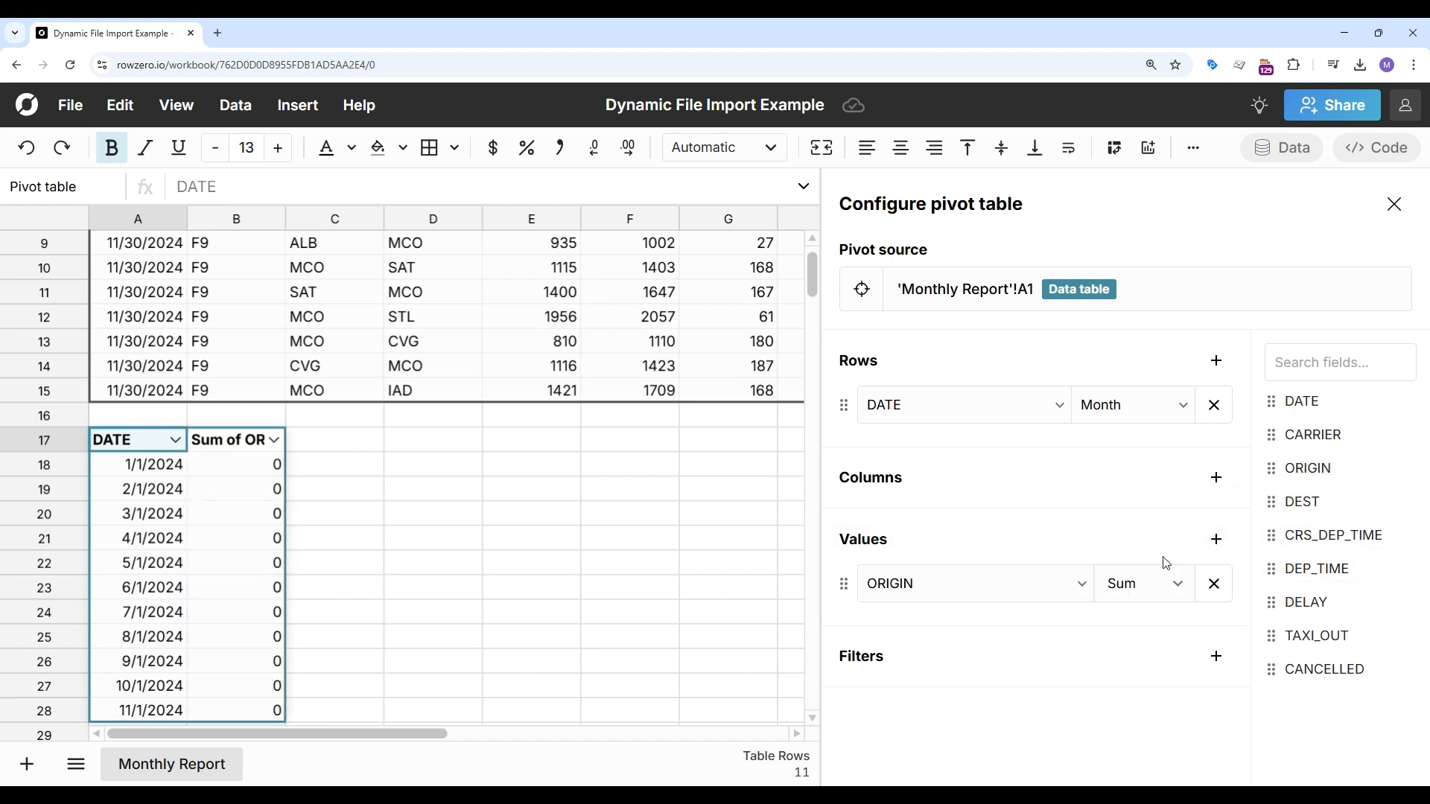
click(1122, 586)
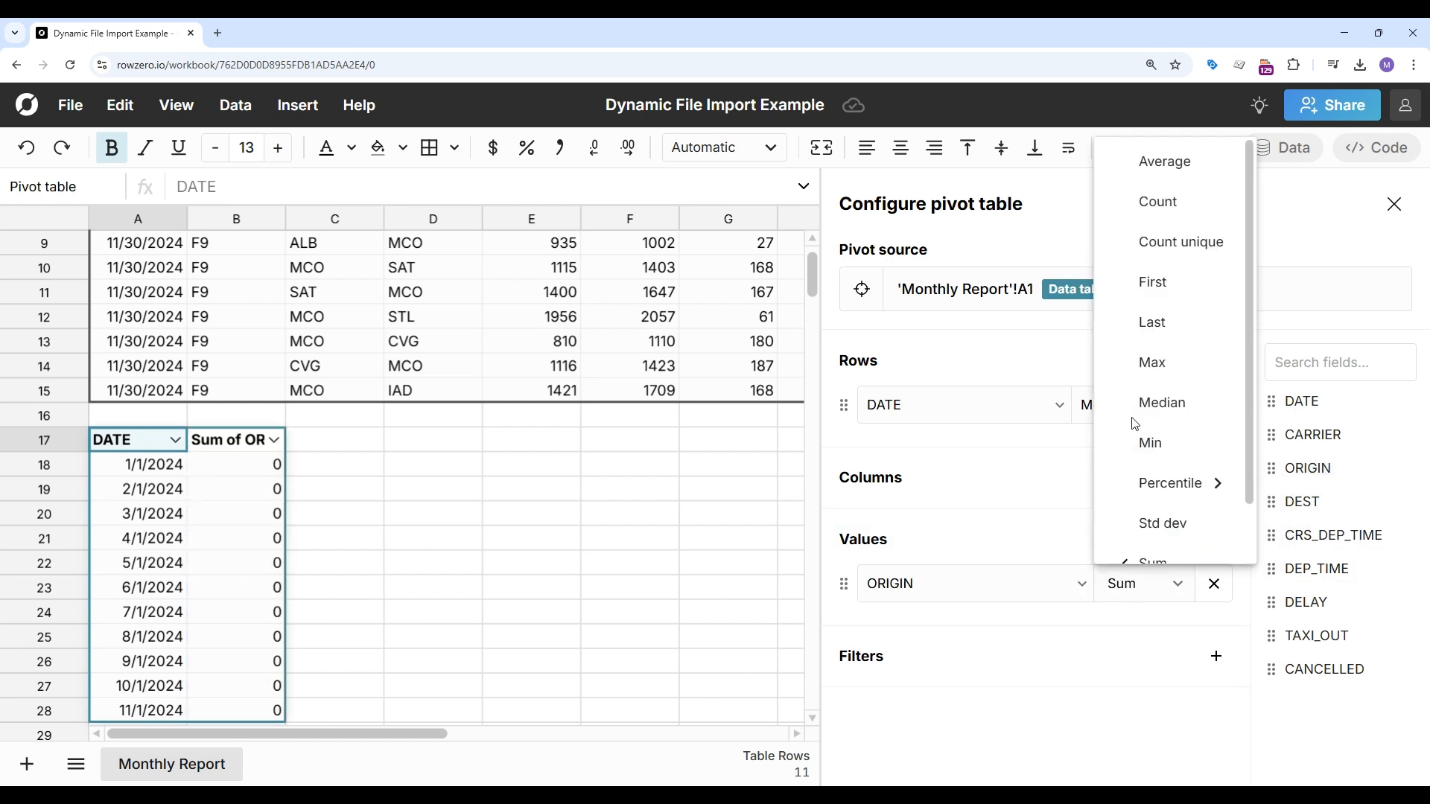
click(1152, 199)
drag(1294, 668, 1081, 621)
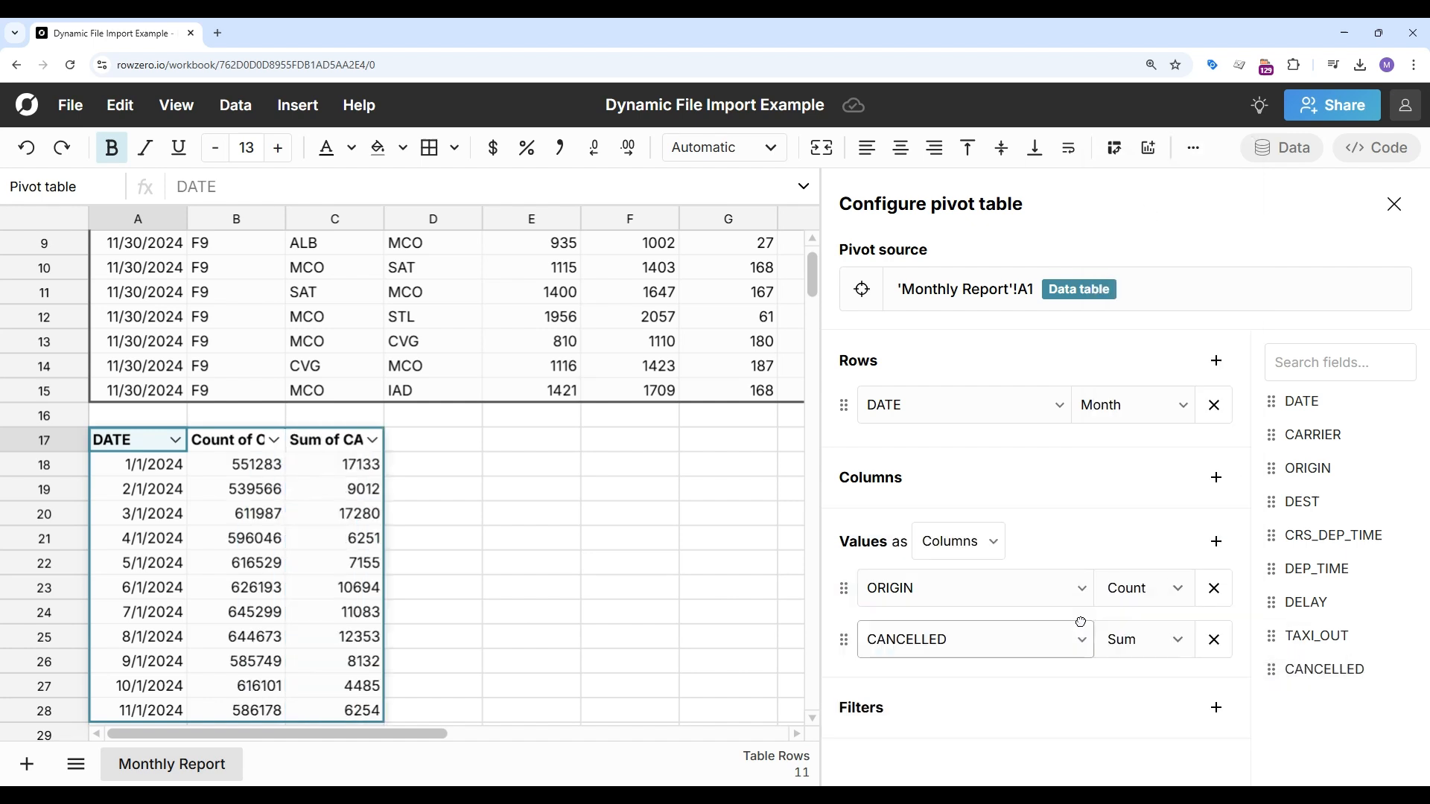
click(1393, 202)
Step: Format the count and sum columns of the pivot with thousands separators
click(260, 486)
shift+click(305, 483)
click(559, 147)
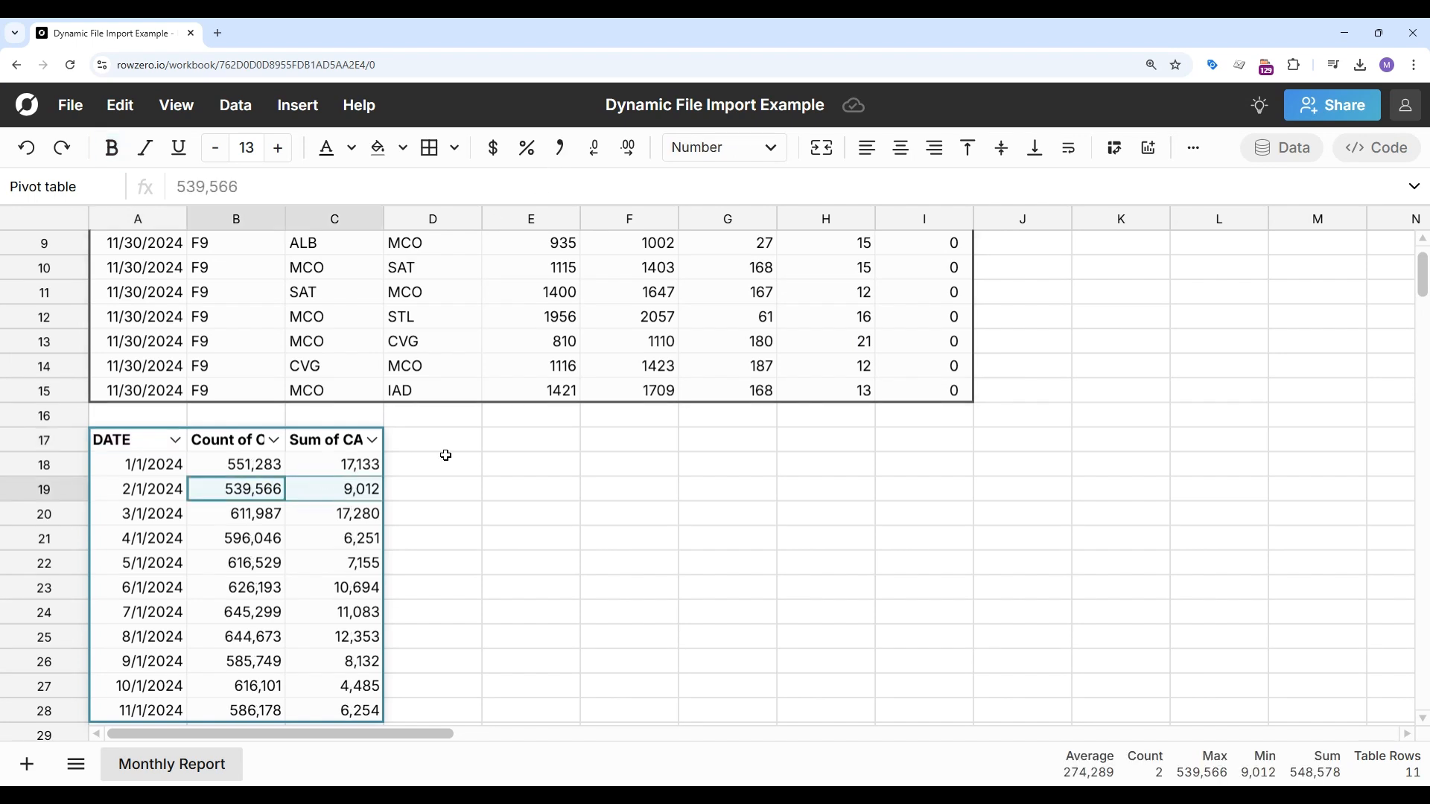
Step: Add a column beside the pivot with the formula dividing Sum of CANCELLED by Count of ORIGIN
click(424, 488)
text(=)
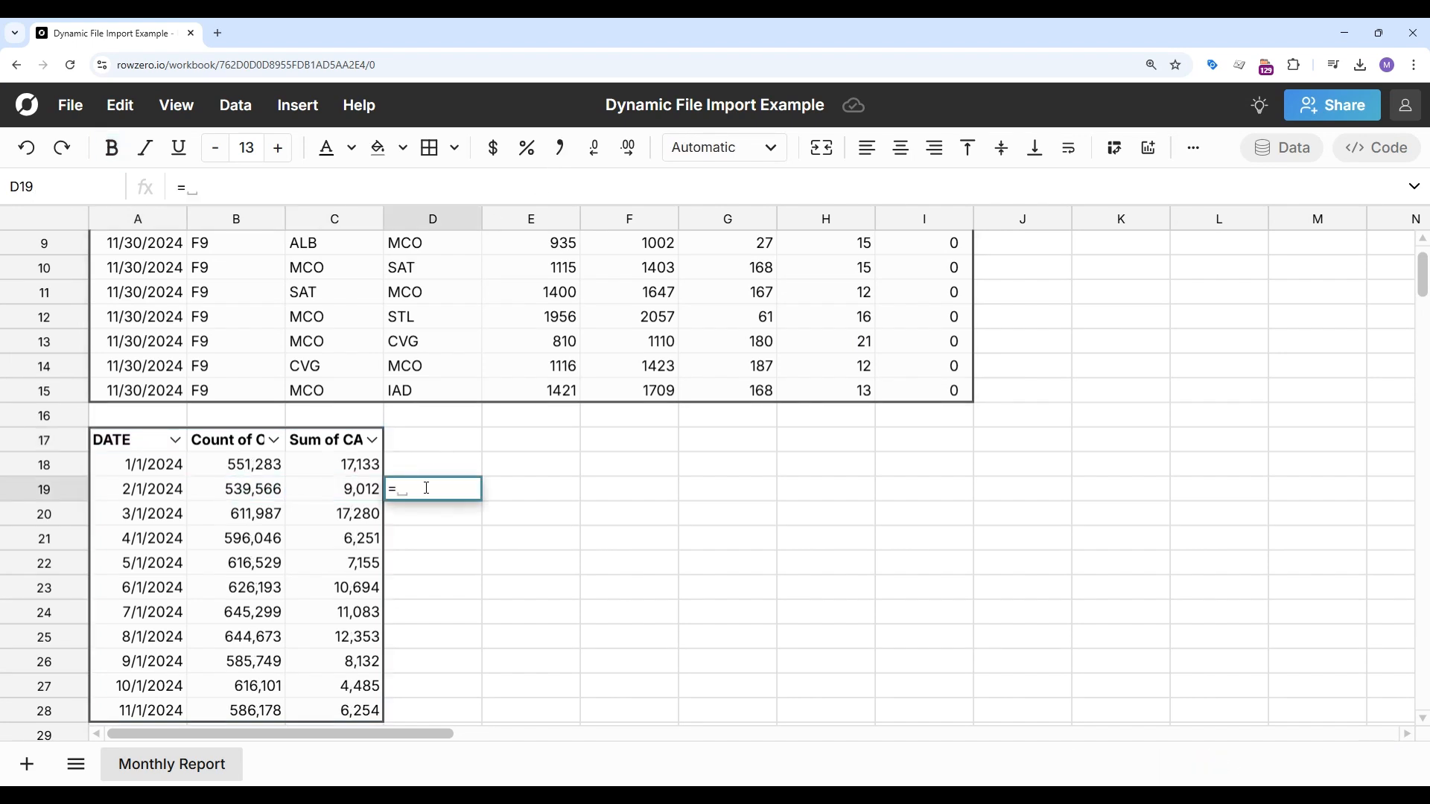
click(366, 489)
text(/)
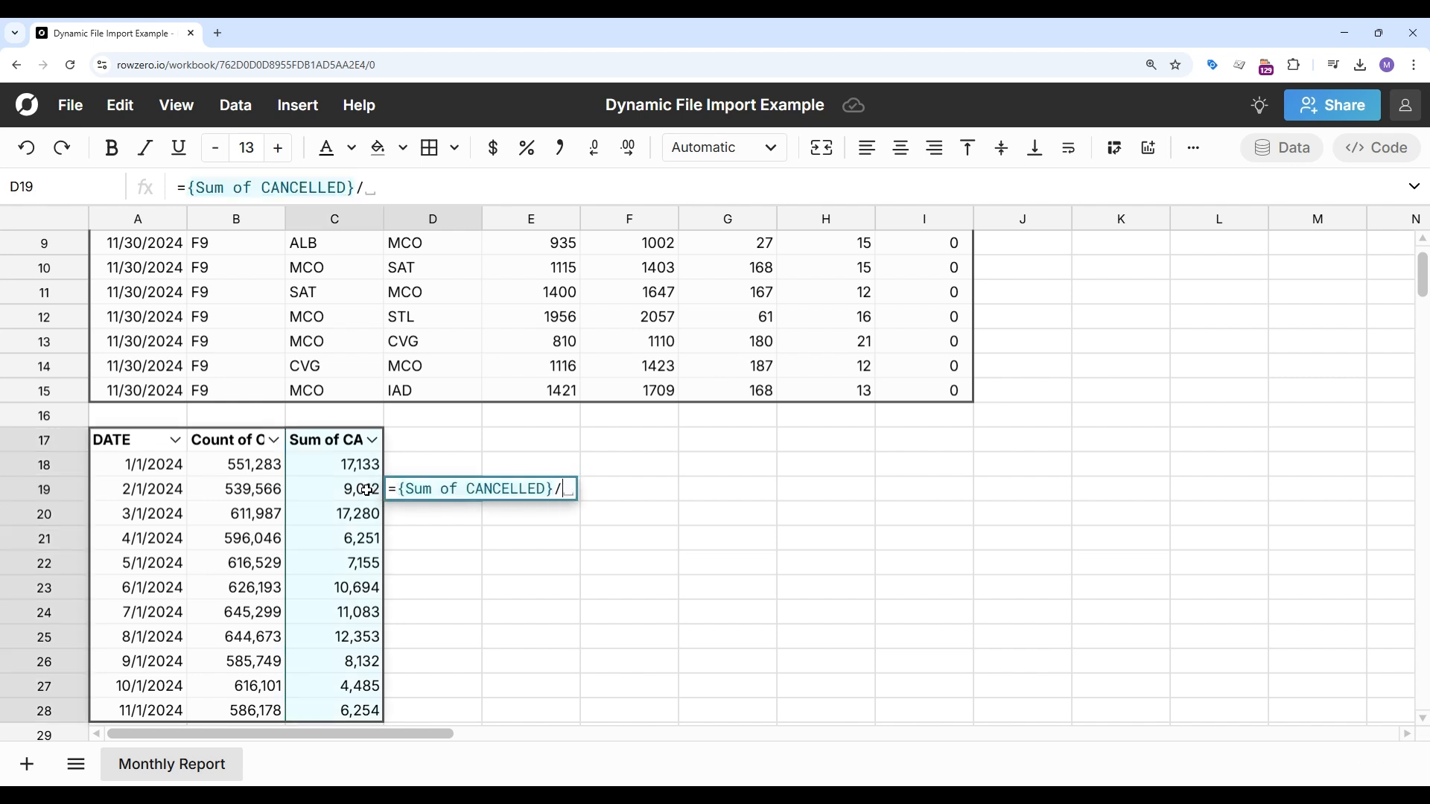
click(265, 489)
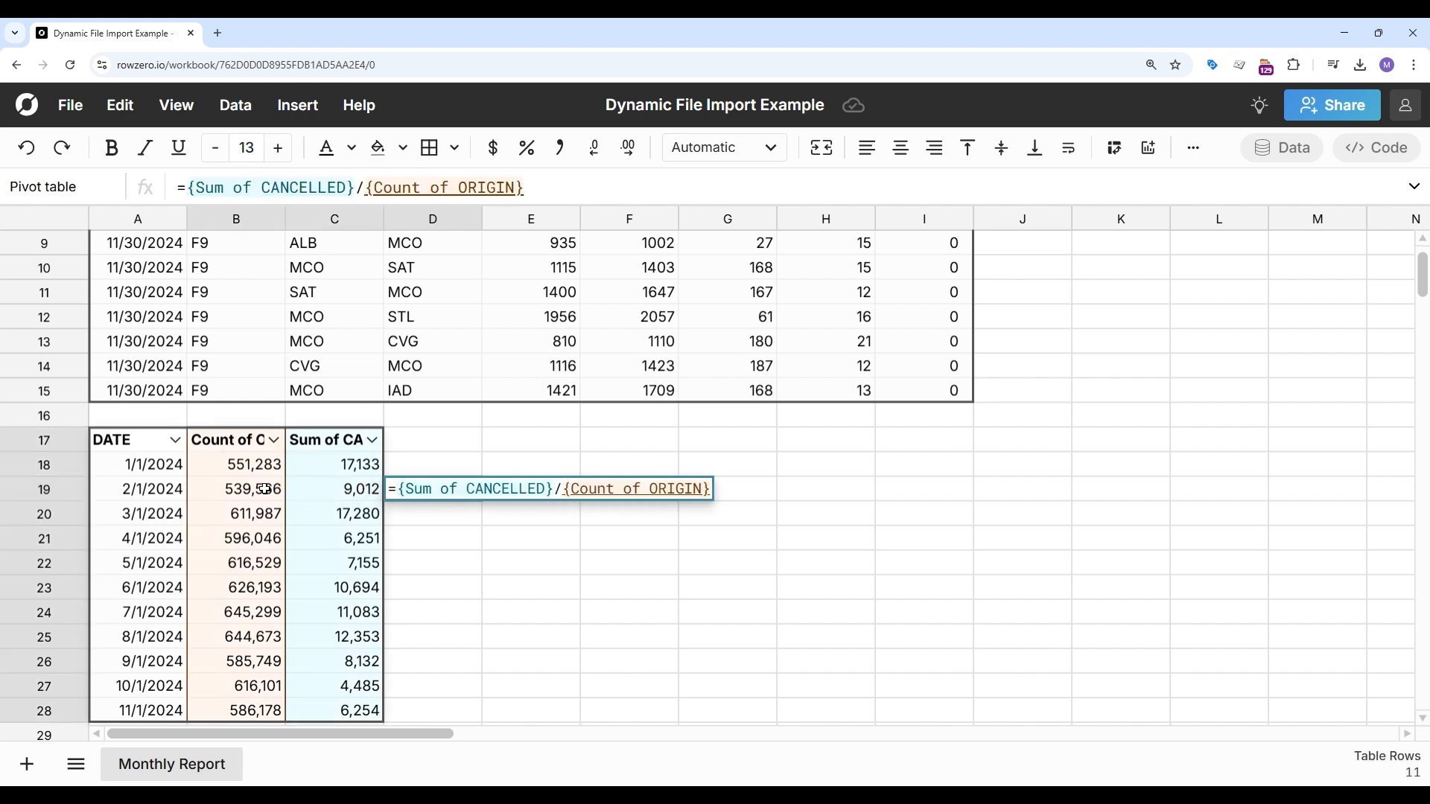
key(Return)
Step: Name the new column Cancel Rate and format its values as percentages
click(434, 451)
text(Ca)
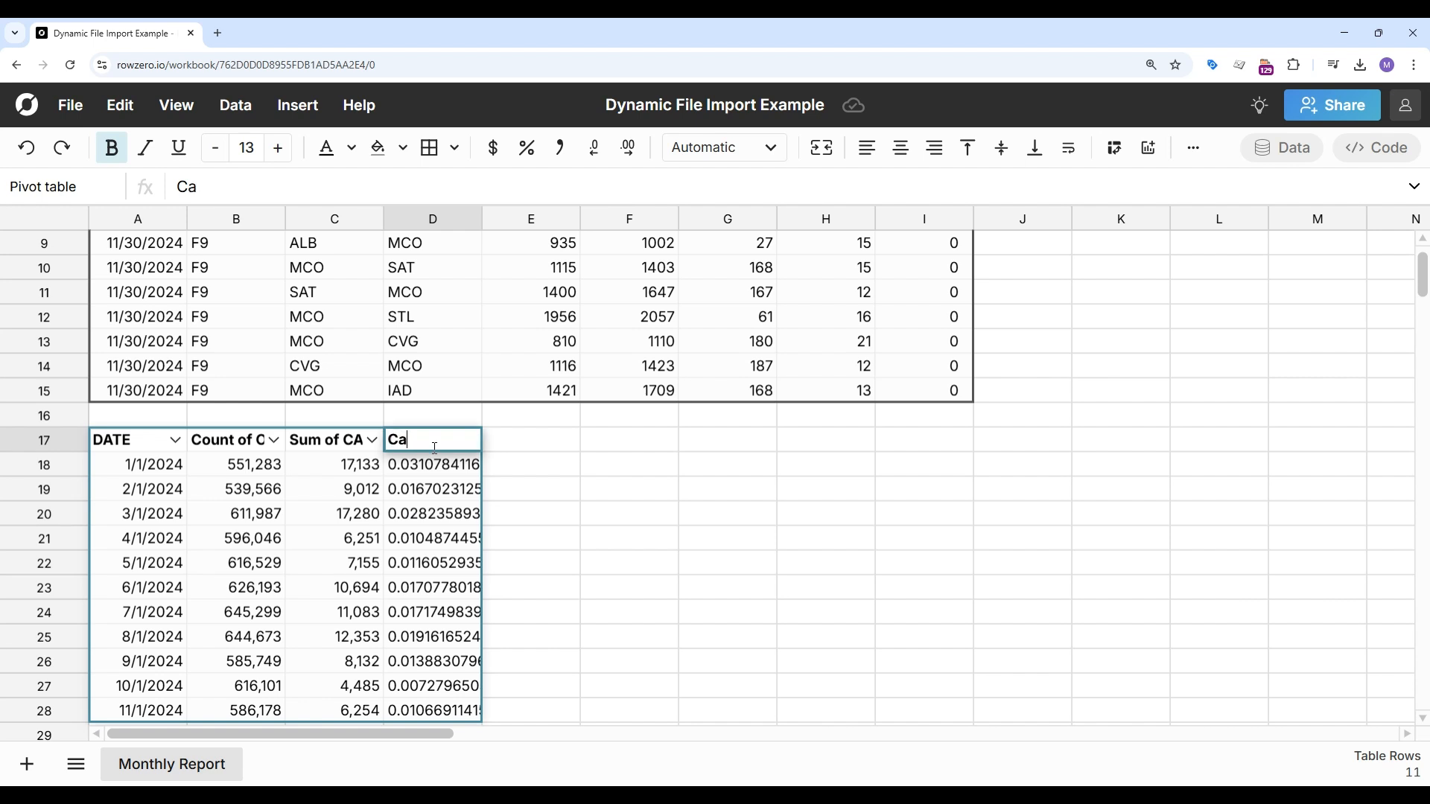
text(ncel Rate)
key(Return)
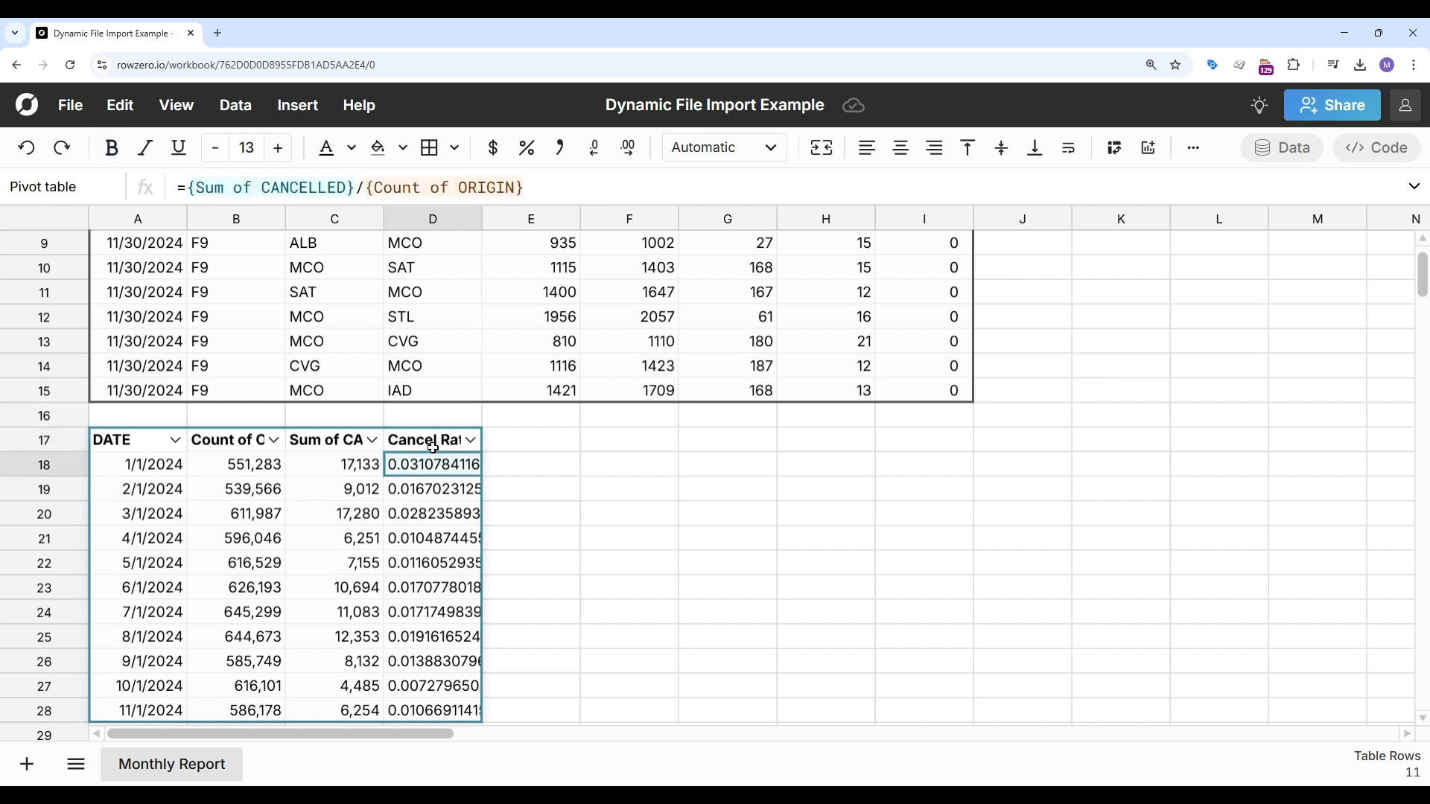
click(432, 511)
click(526, 147)
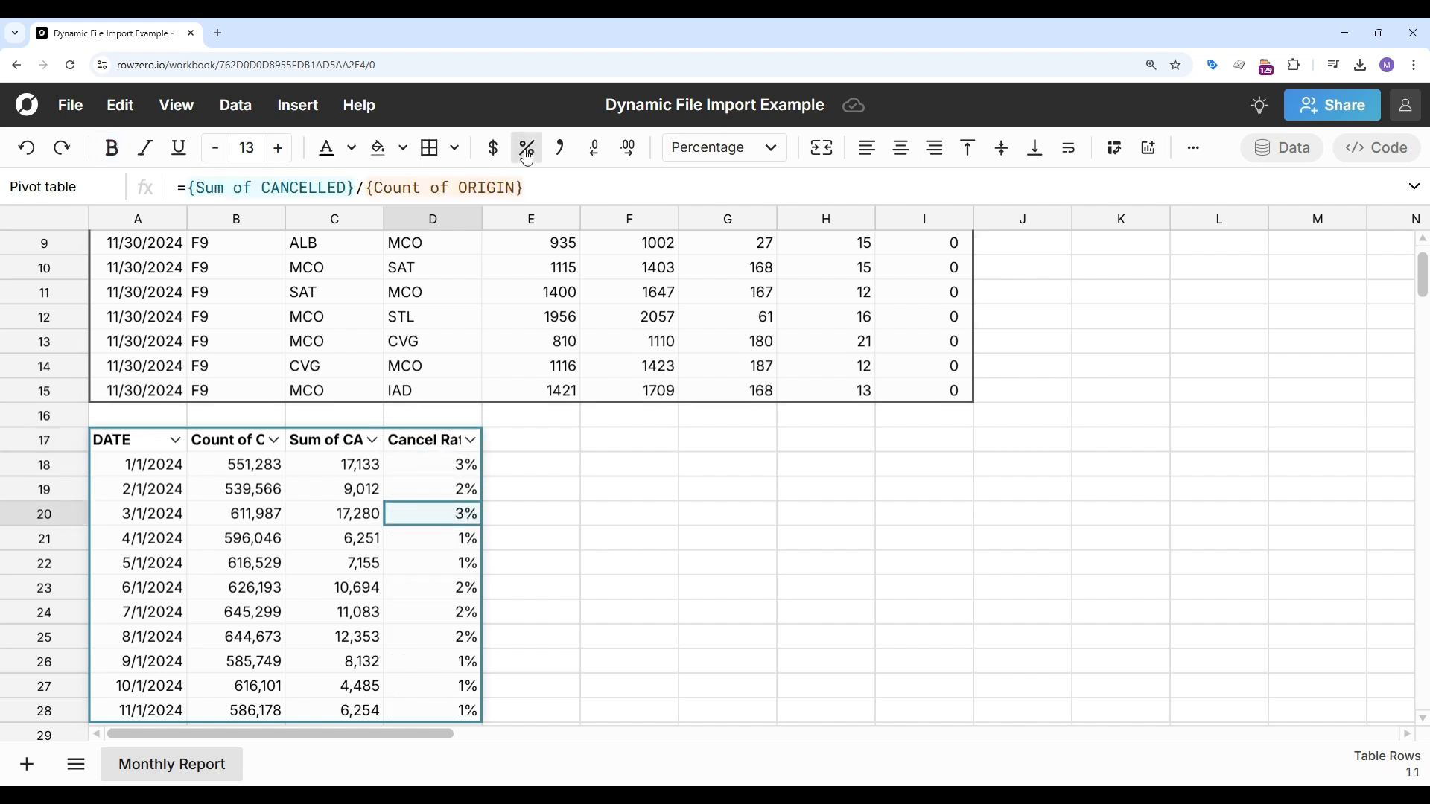
Step: Insert a bar graph of DATE, Count of ORIGIN and Cancel Rate from the pivot
click(233, 492)
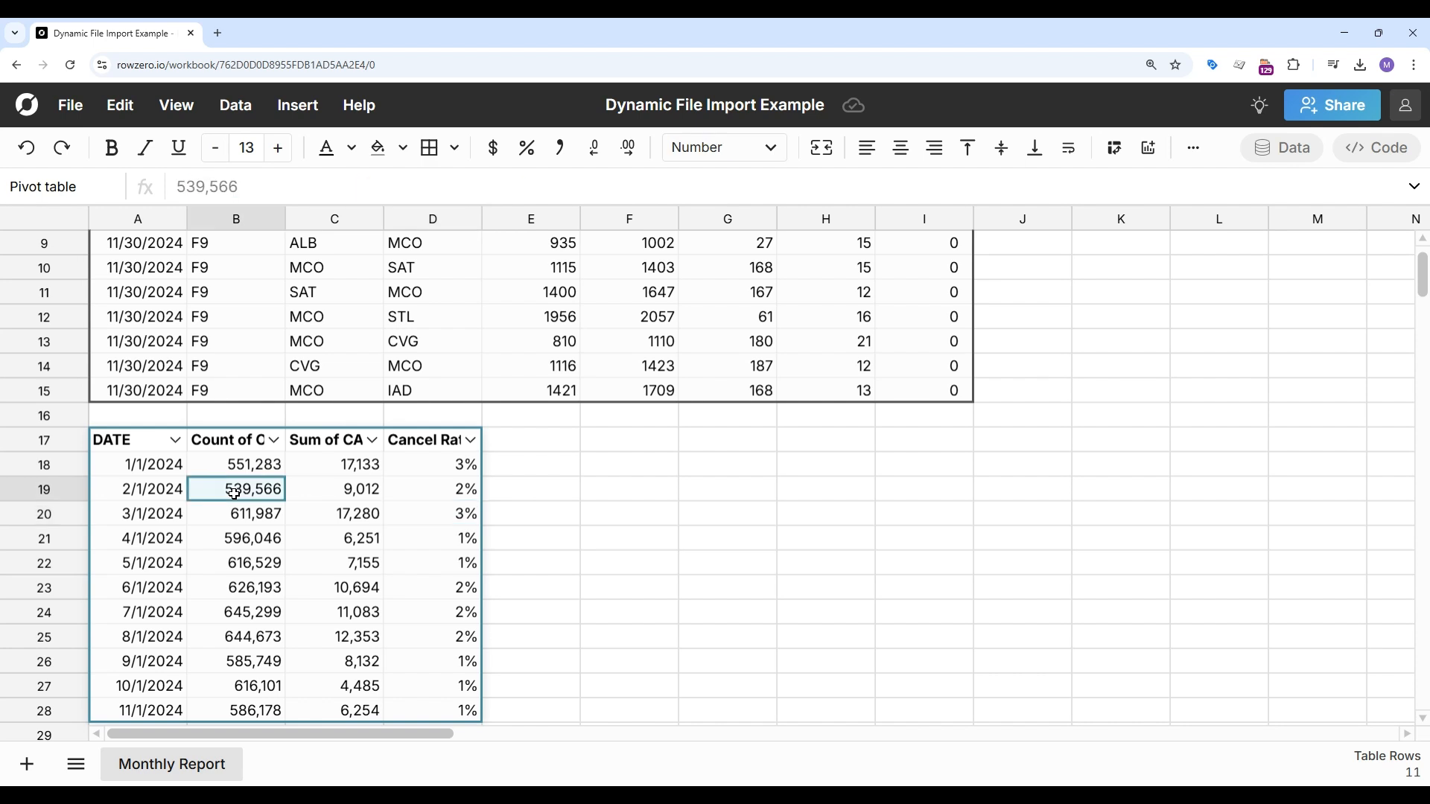
ctrl+click(158, 491)
ctrl+click(408, 490)
click(302, 109)
click(326, 141)
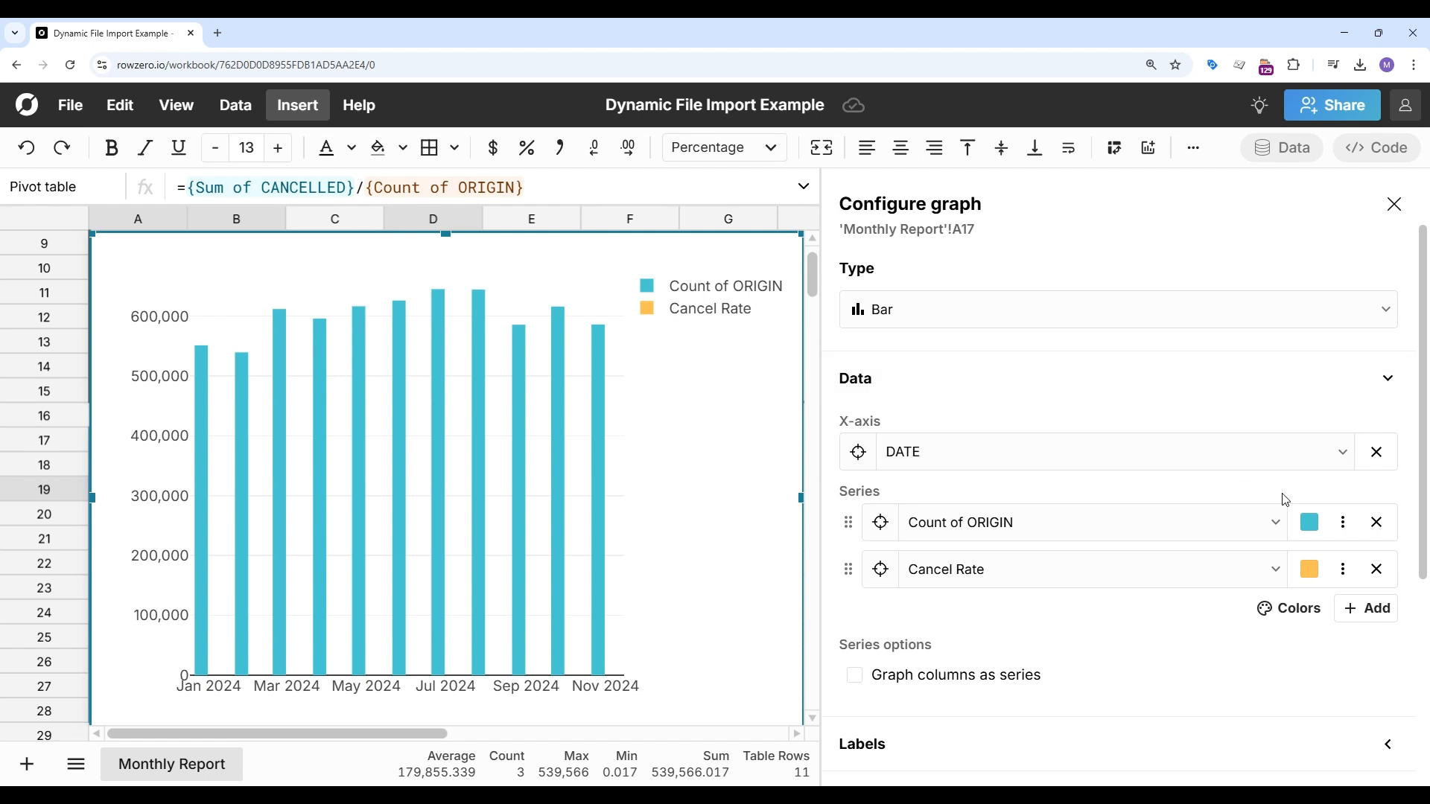
Step: Show the Cancel Rate series as a line on the right axis and close the graph configuration
click(1342, 569)
click(1278, 446)
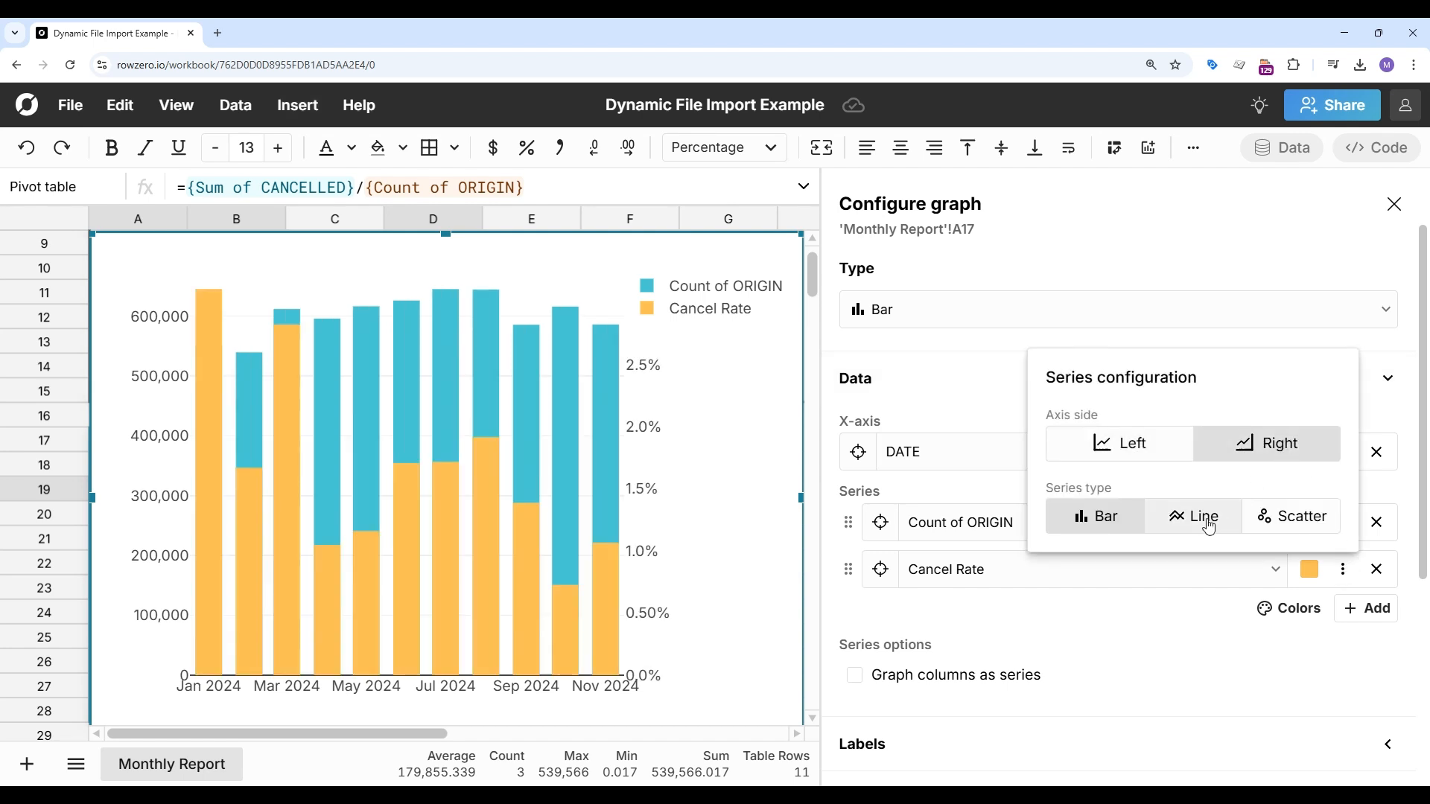
click(1209, 526)
click(1394, 205)
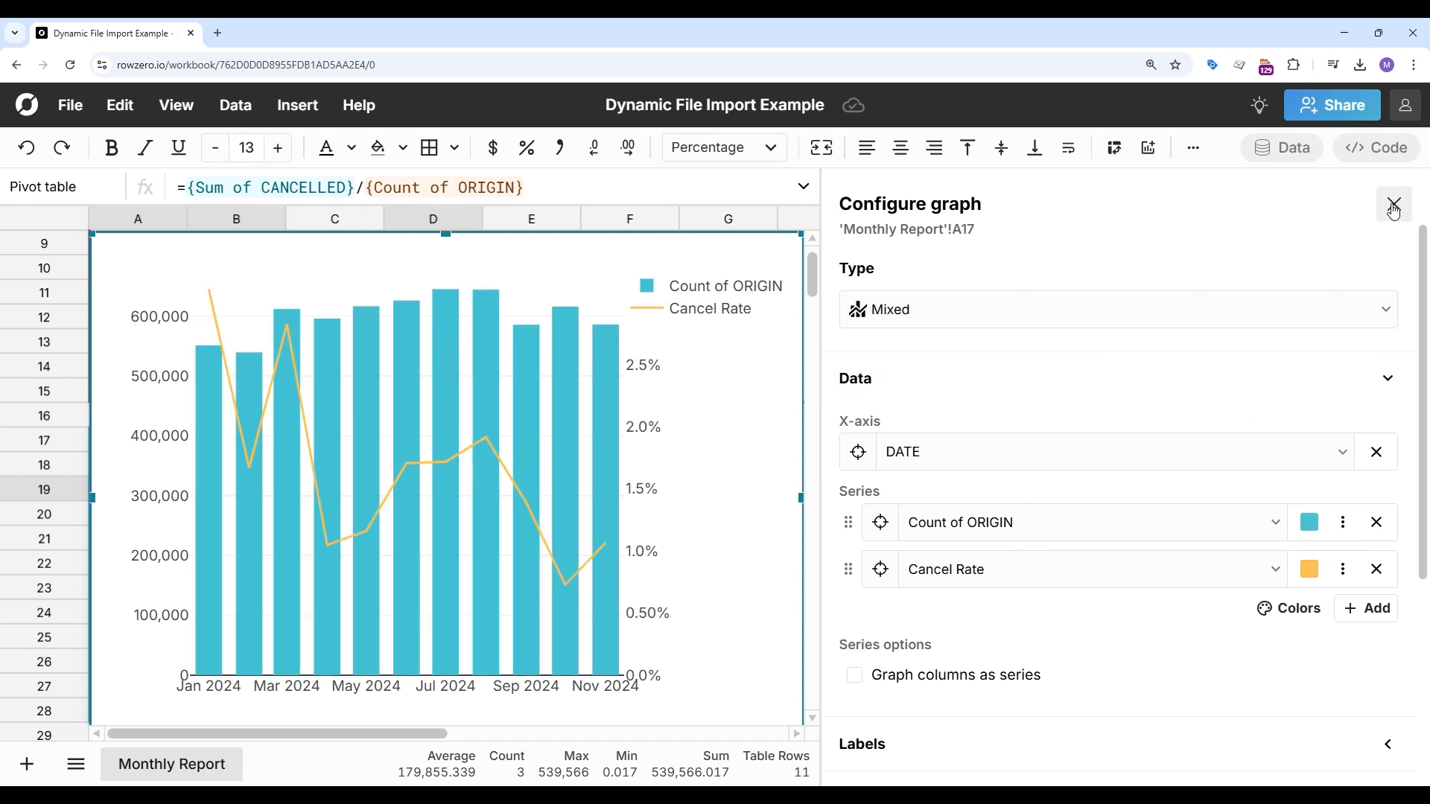
click(1394, 205)
Step: Move the graph beside the pivot table and shrink it to a smaller size
drag(566, 336, 1048, 524)
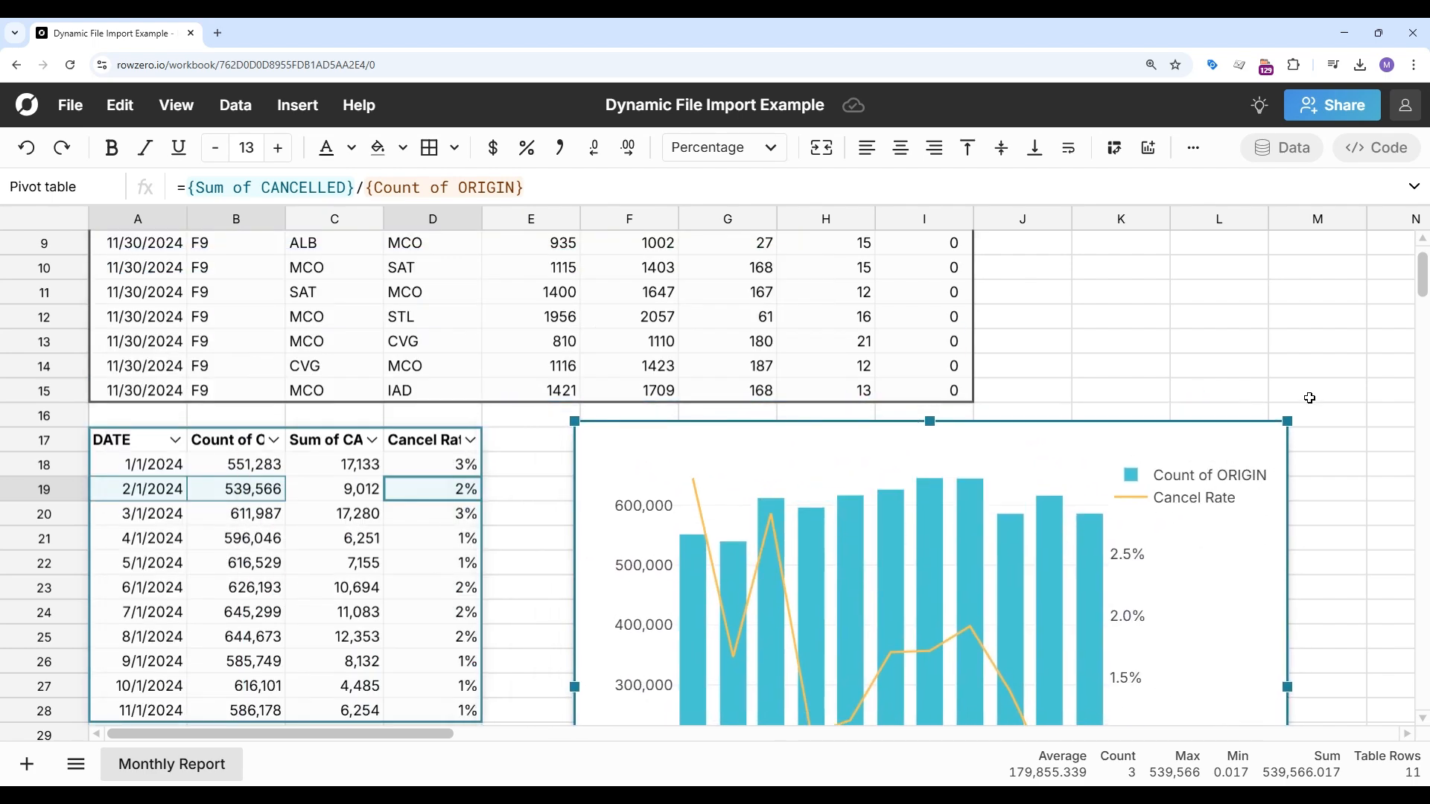
drag(1295, 423, 1113, 572)
drag(803, 667, 785, 519)
Step: Select the imported flights table and choose the Flights Data - Dec file to import into it
scroll(512, 504, up, 3)
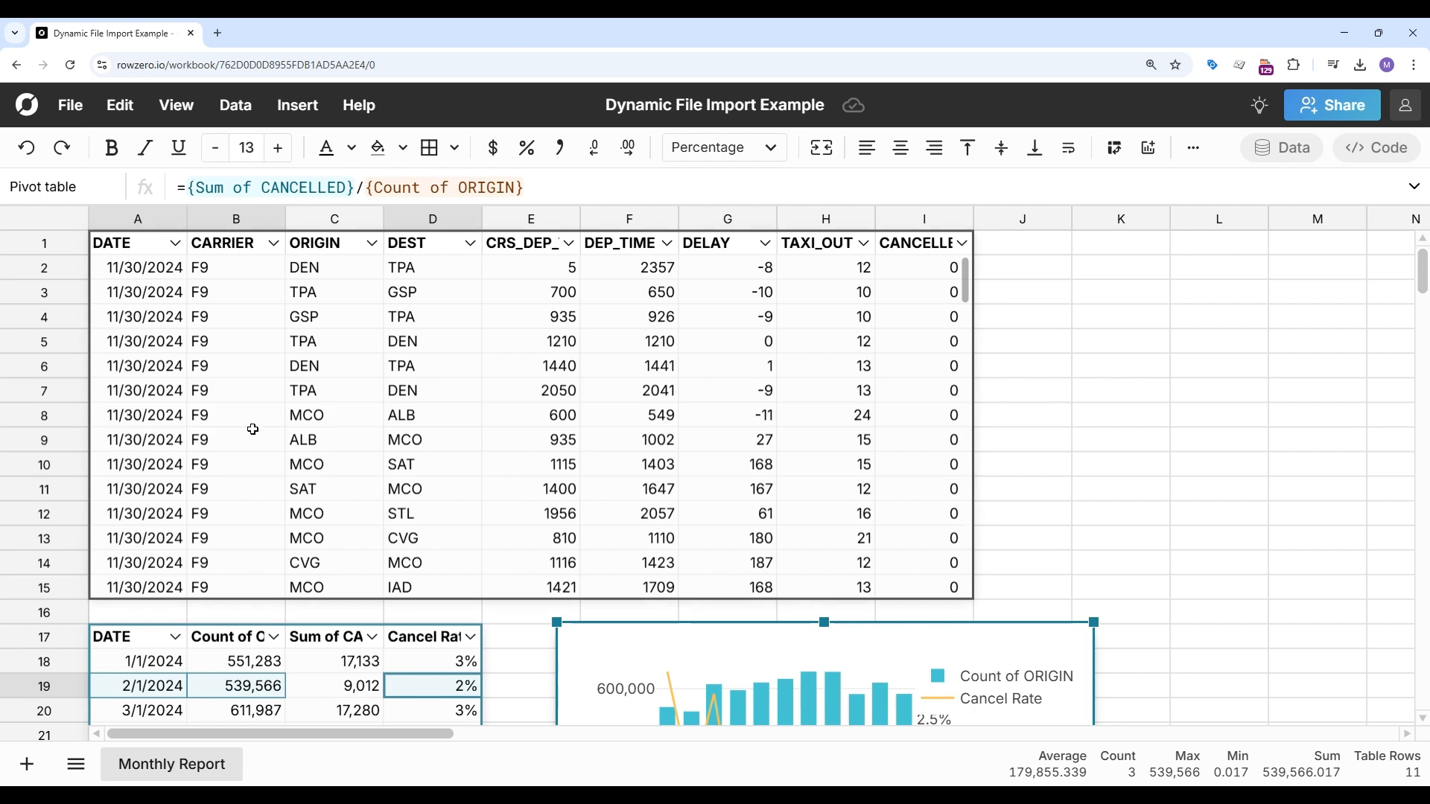
scroll(252, 429, down, 4)
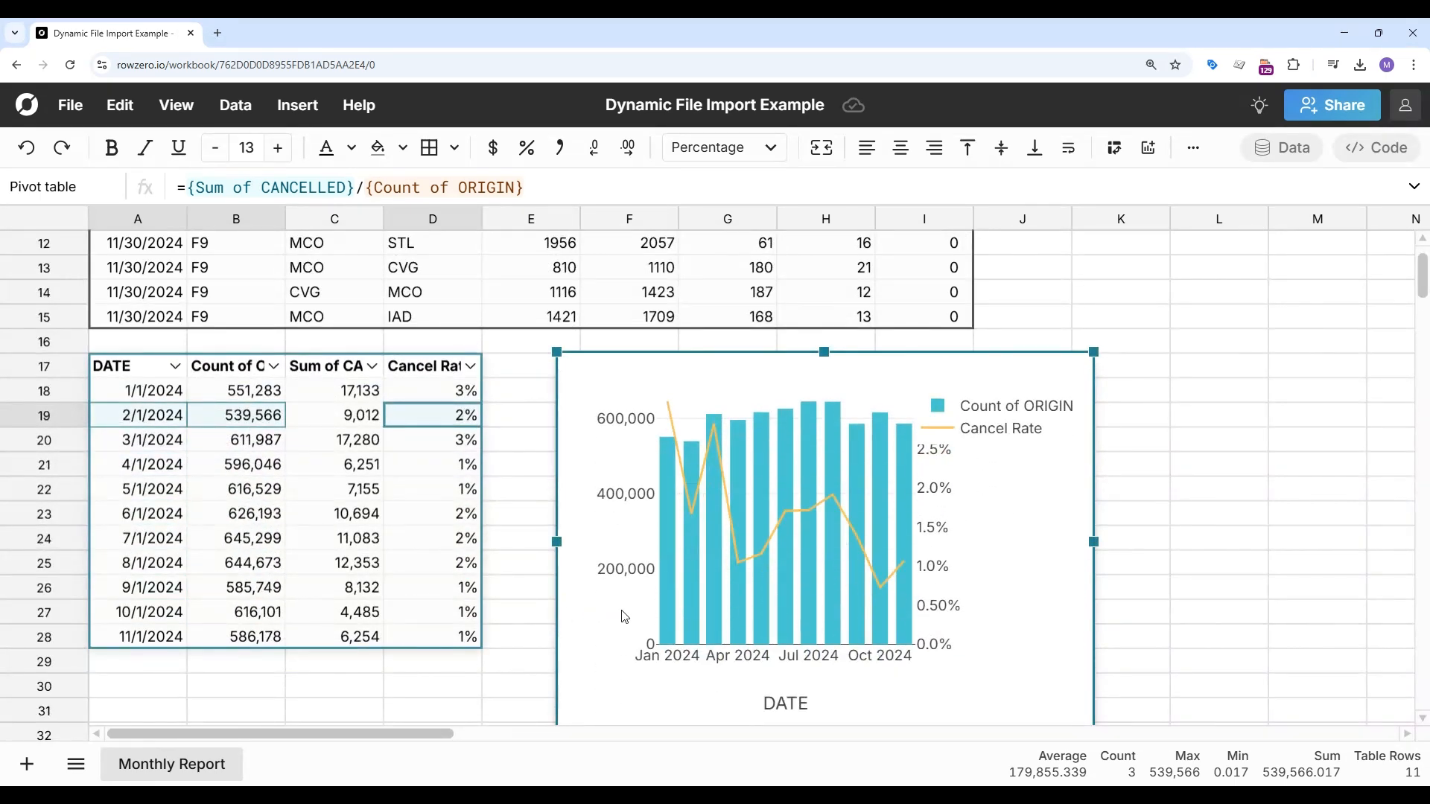
scroll(407, 484, up, 4)
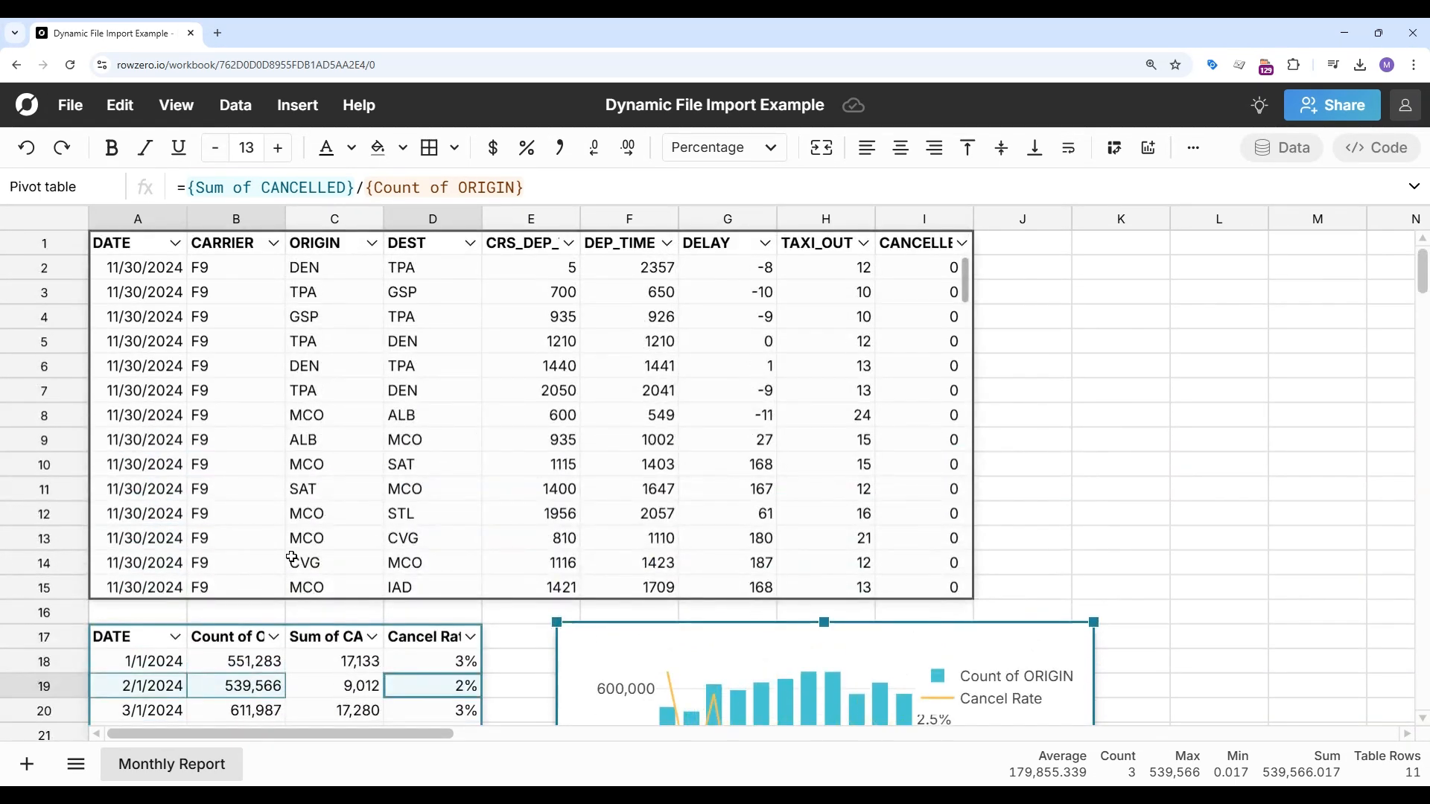
click(125, 245)
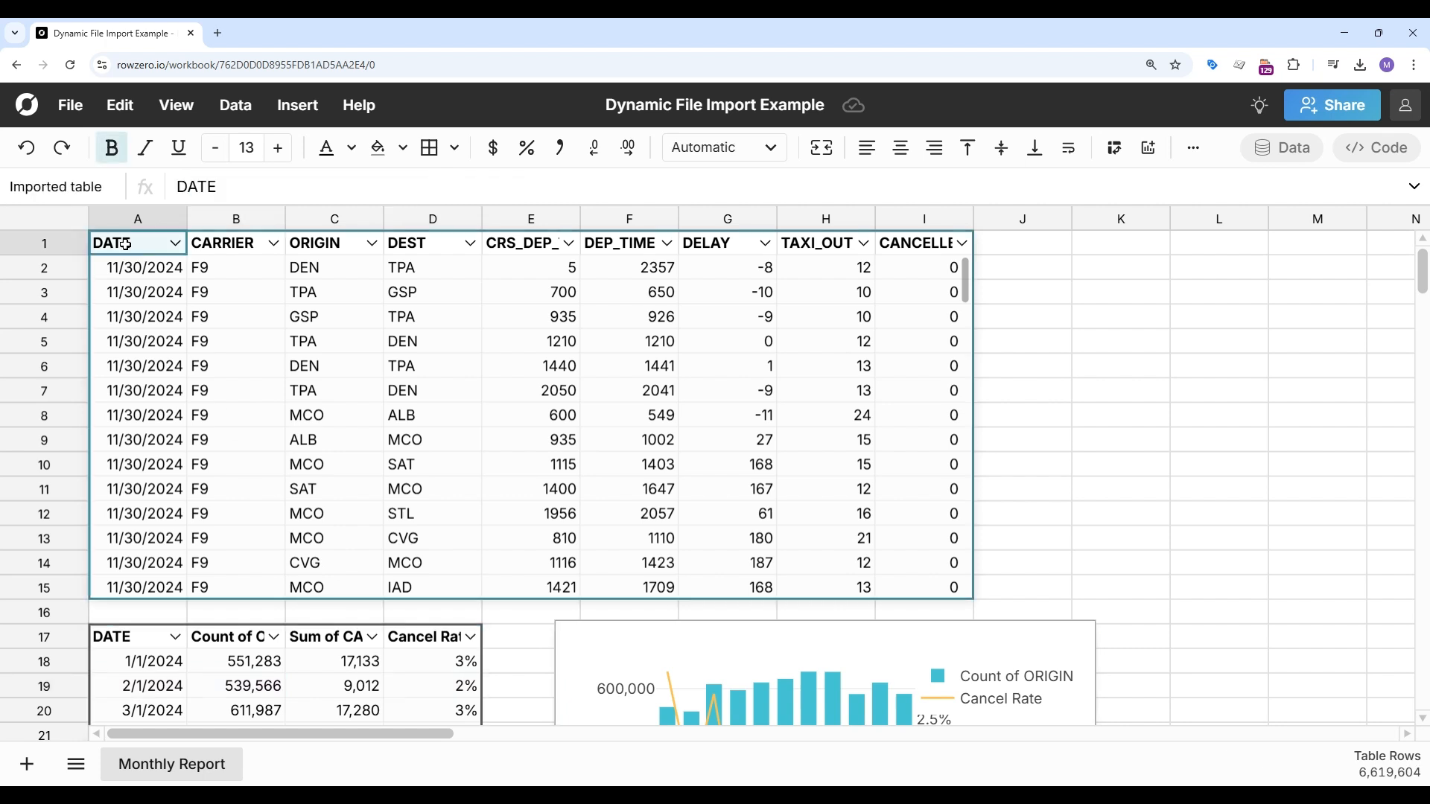
click(234, 113)
click(303, 325)
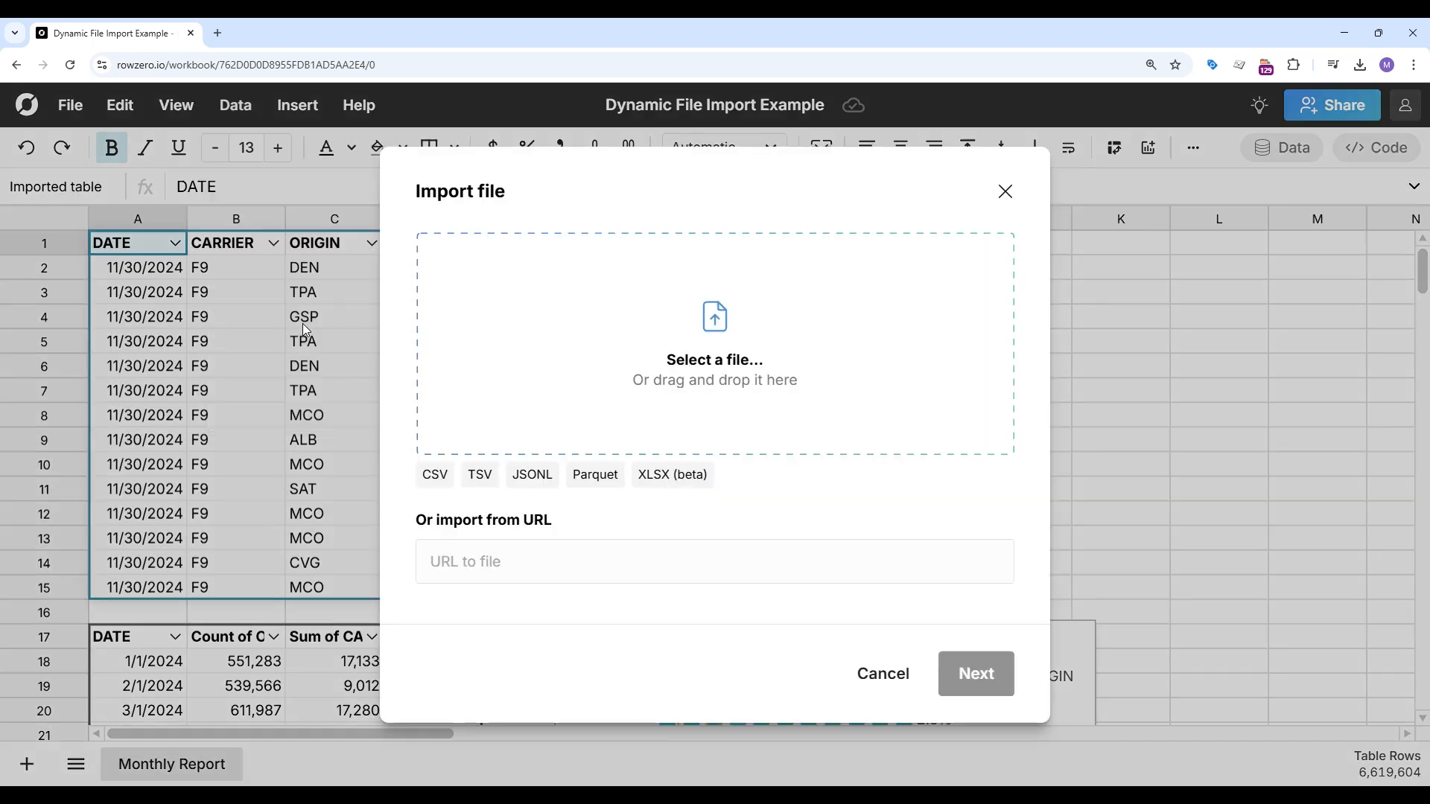
click(700, 353)
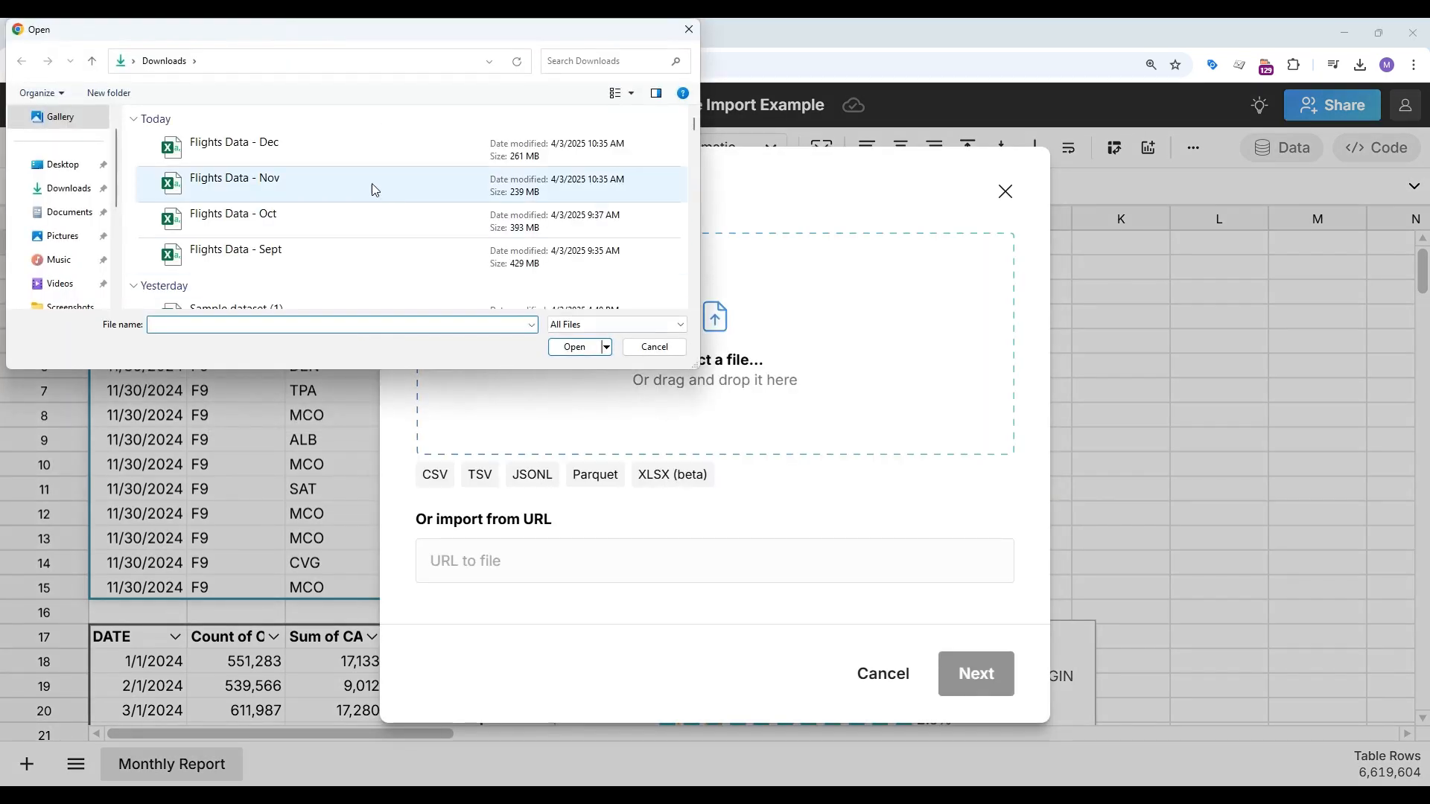
click(294, 142)
click(574, 346)
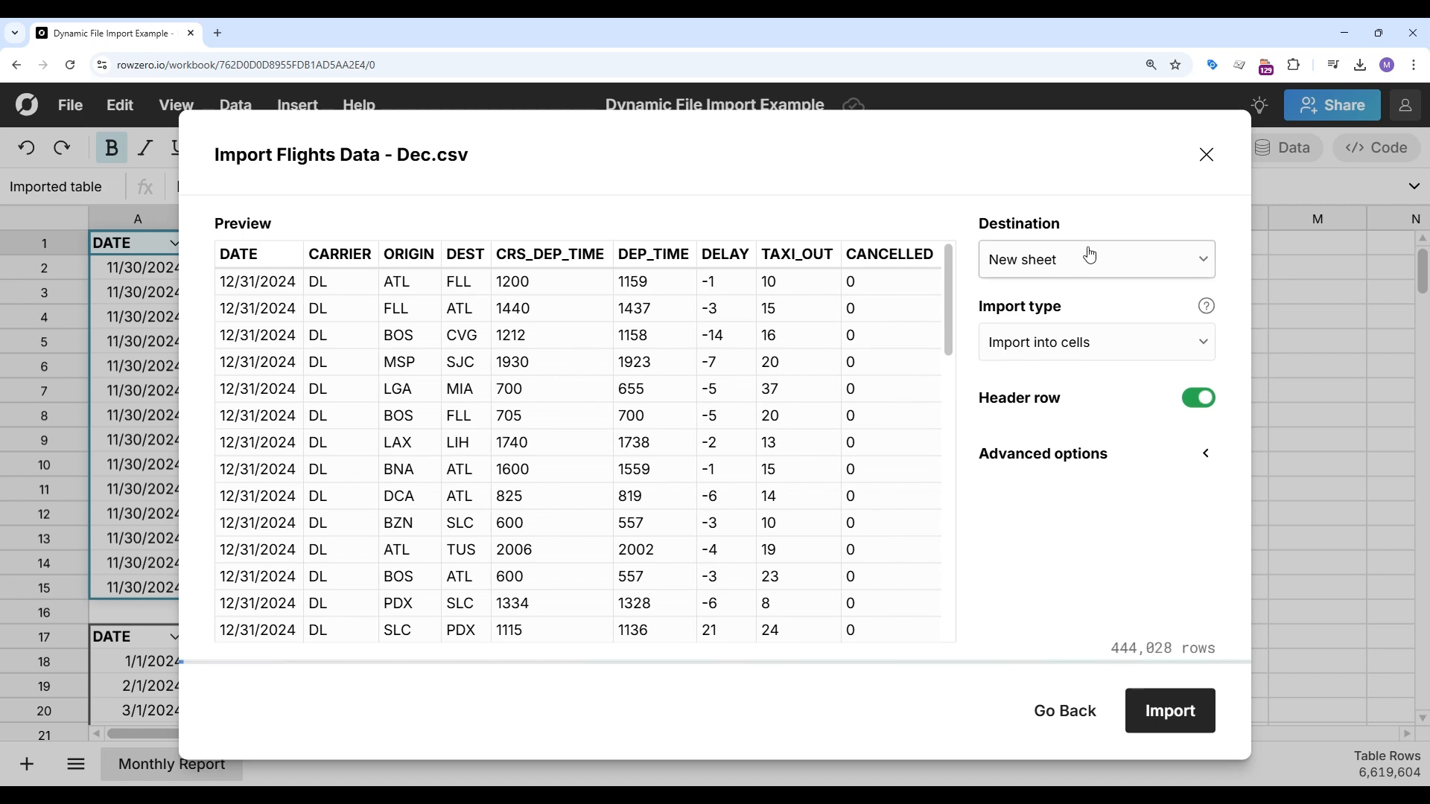
Step: Import the file into the existing sheet at A1 as a data table
click(1090, 256)
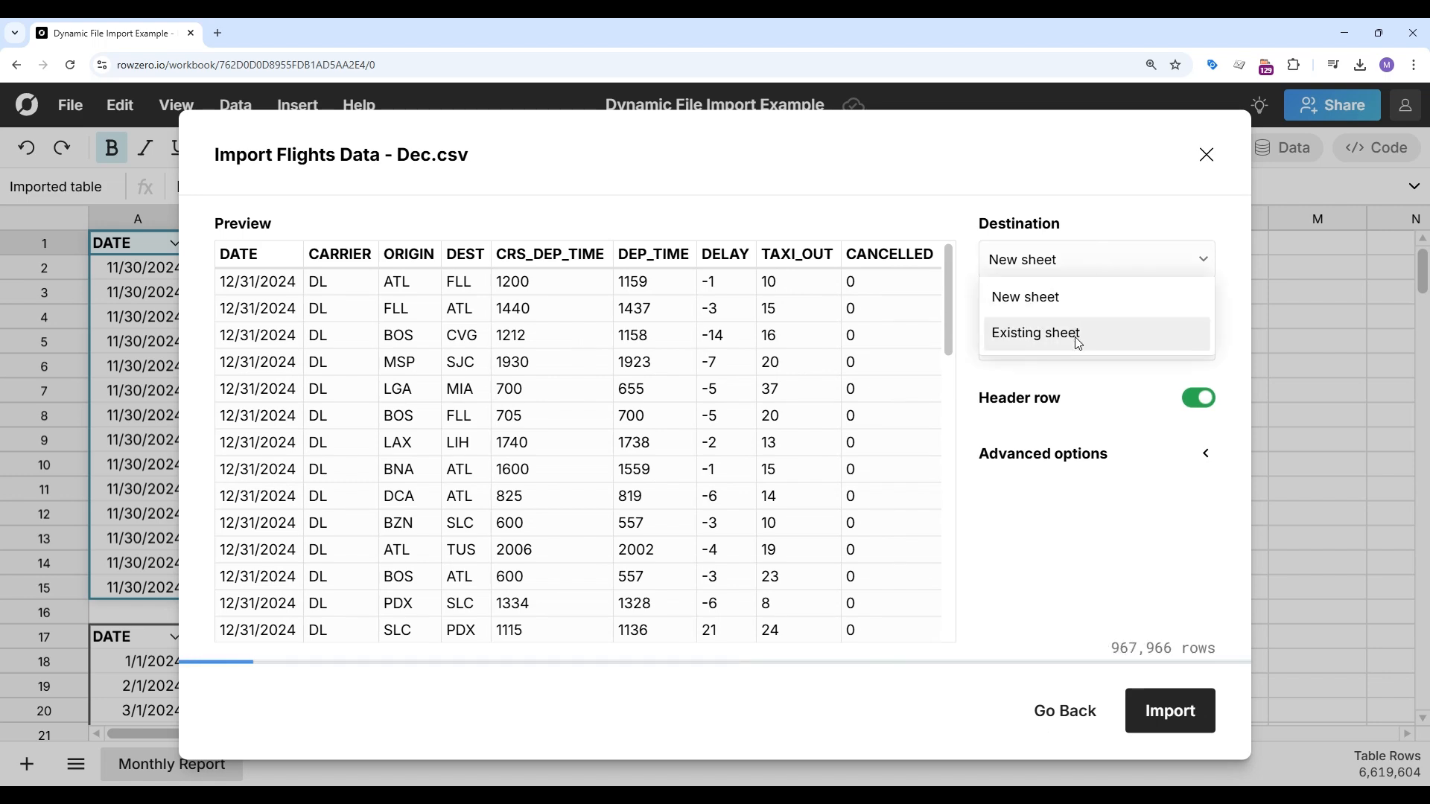
click(1072, 332)
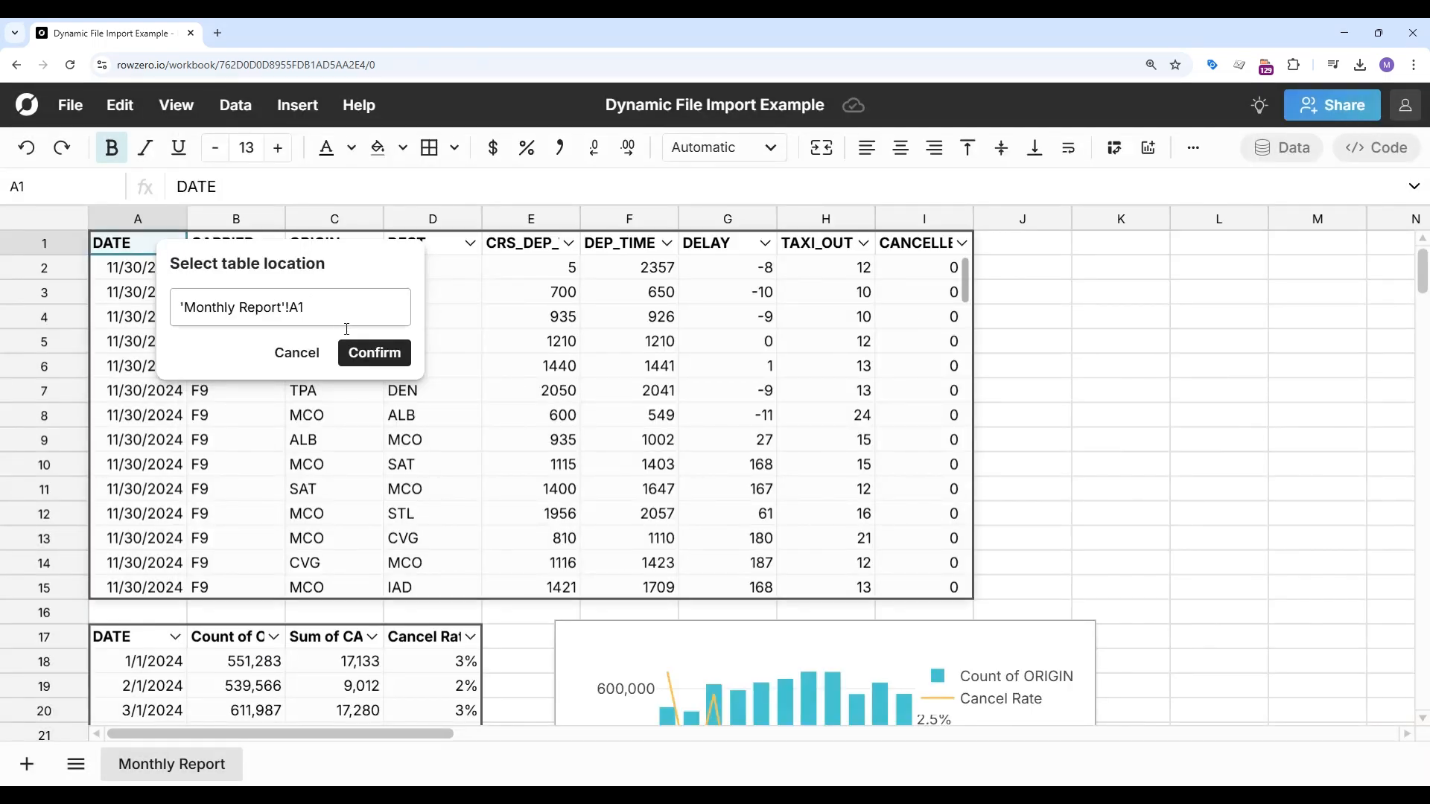
click(374, 352)
click(1057, 344)
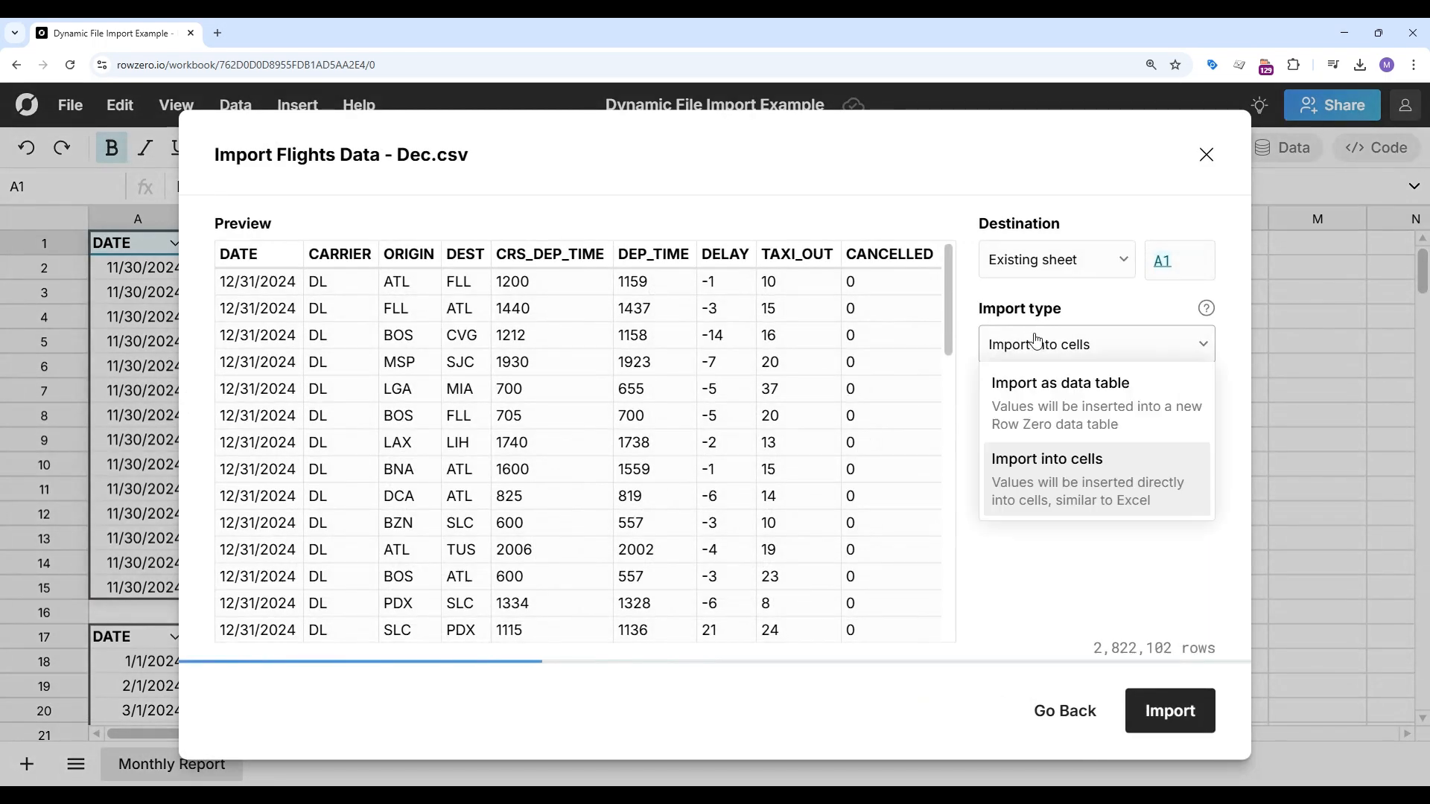
click(1060, 385)
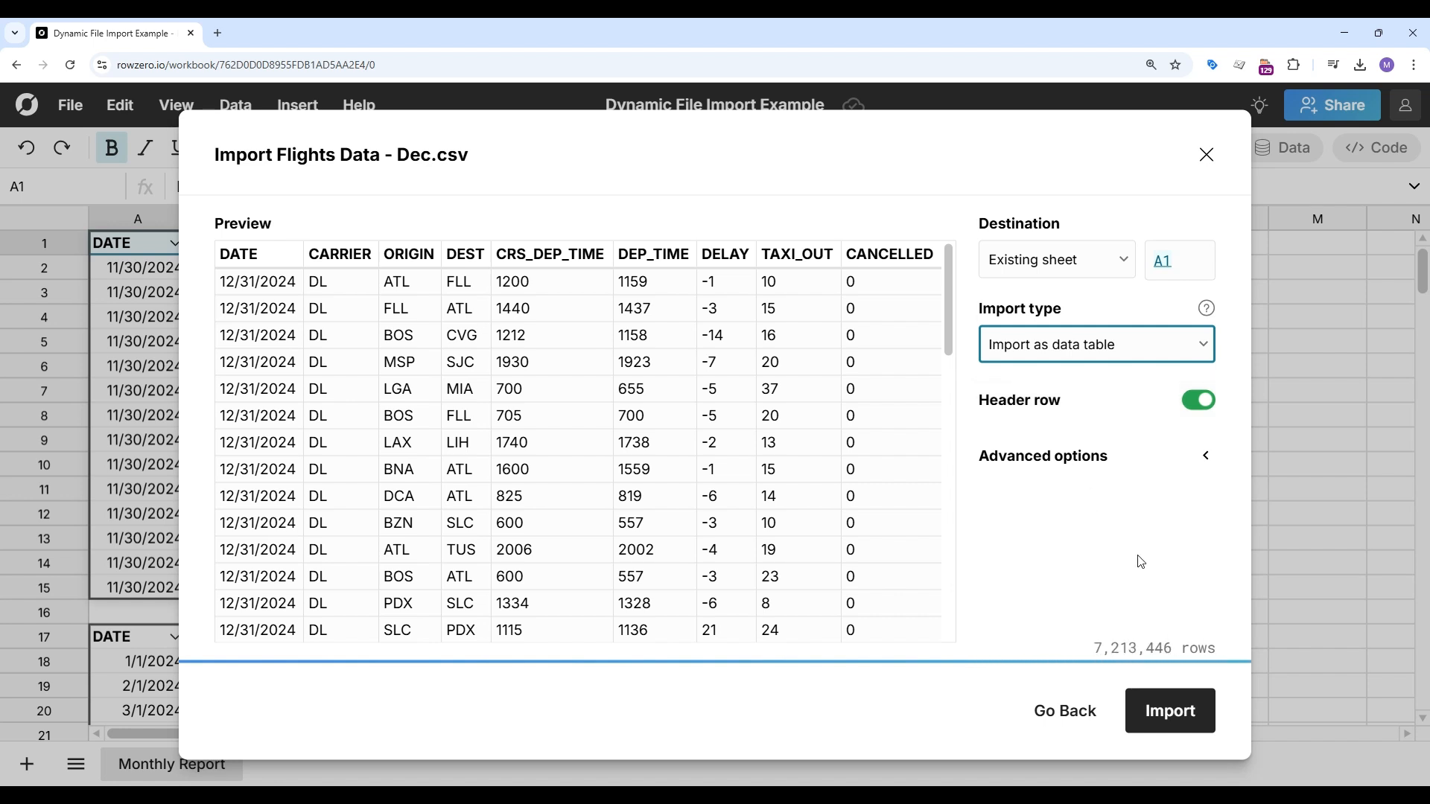
click(1177, 717)
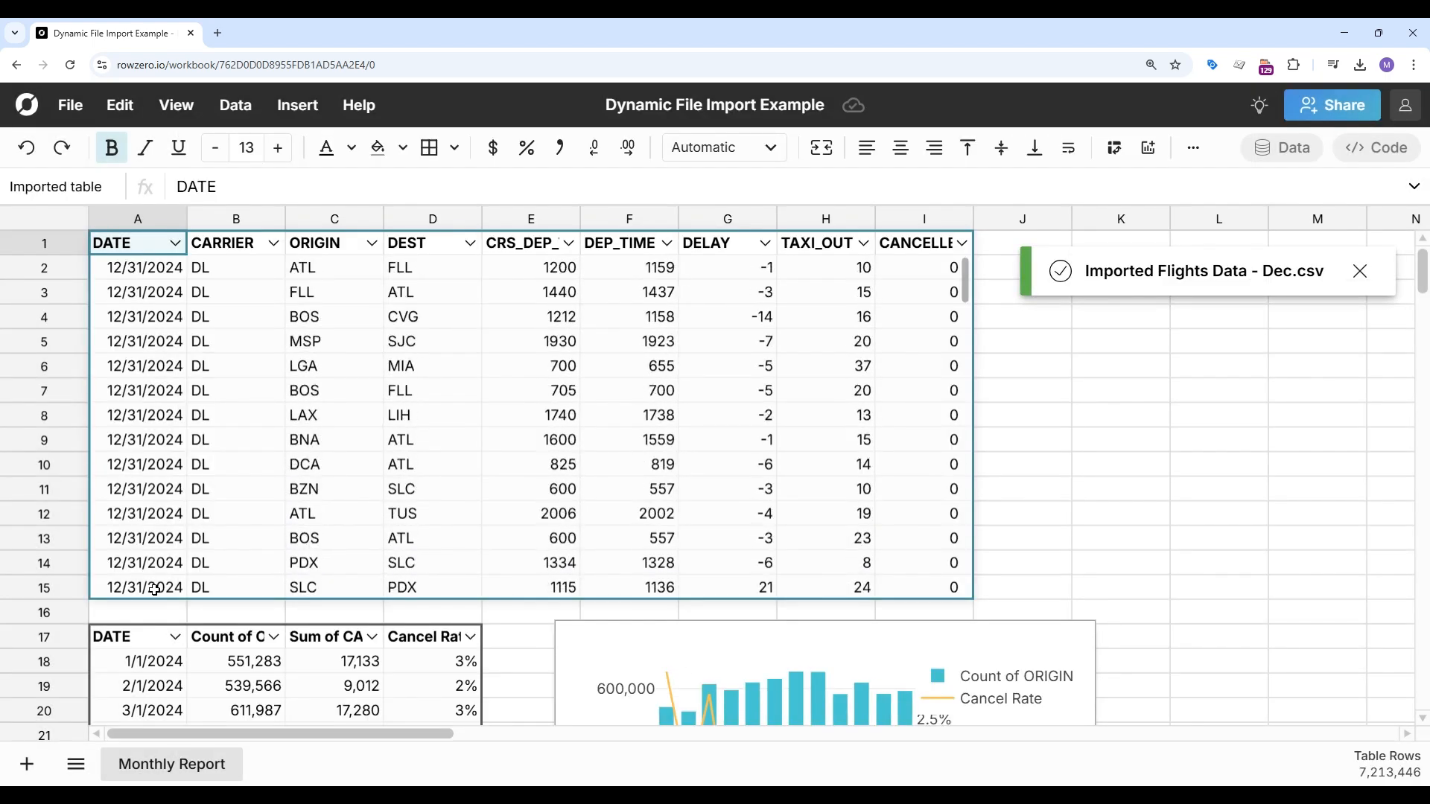
Step: Examine the pivot table and chart for the added December data
click(1170, 459)
scroll(1171, 459, down, 5)
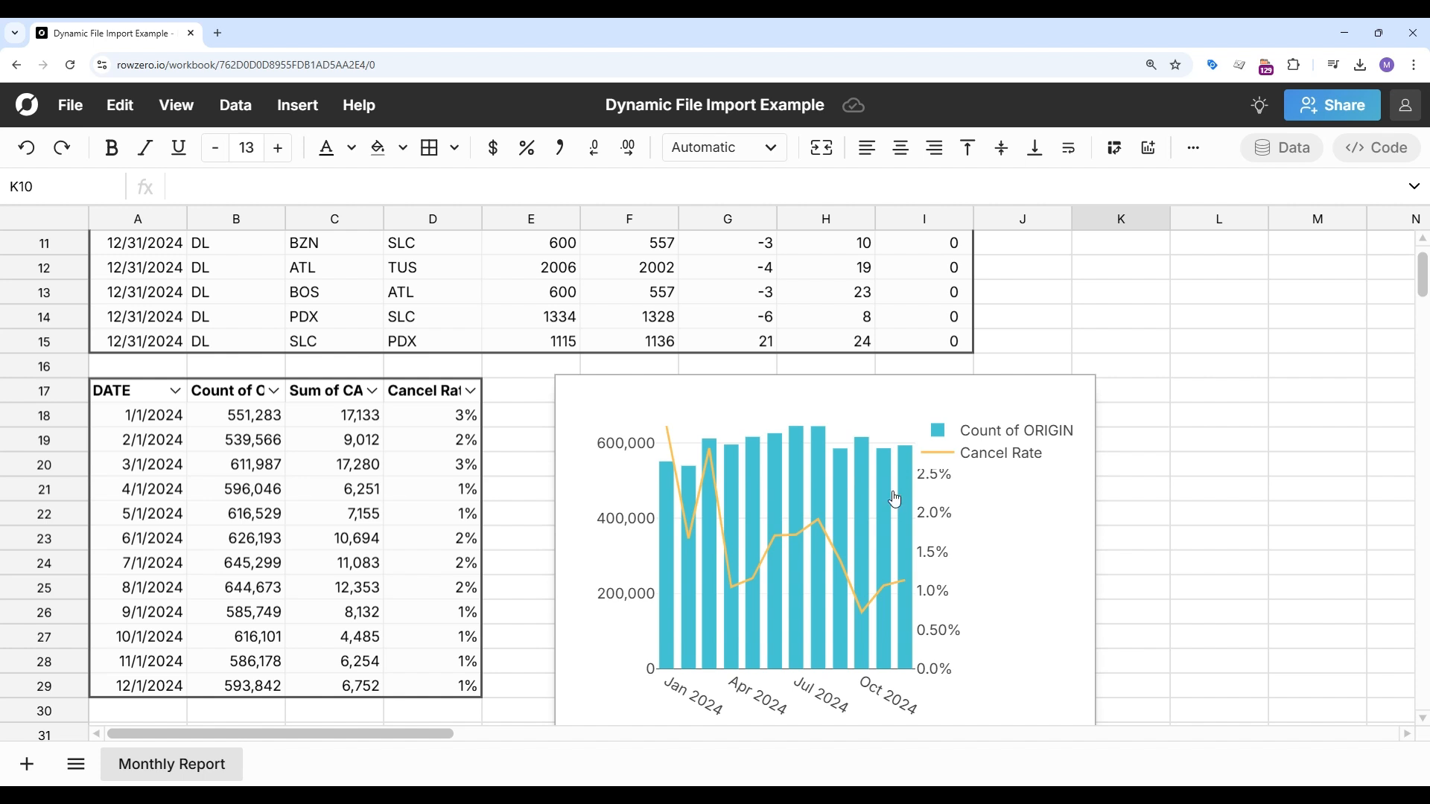
click(417, 415)
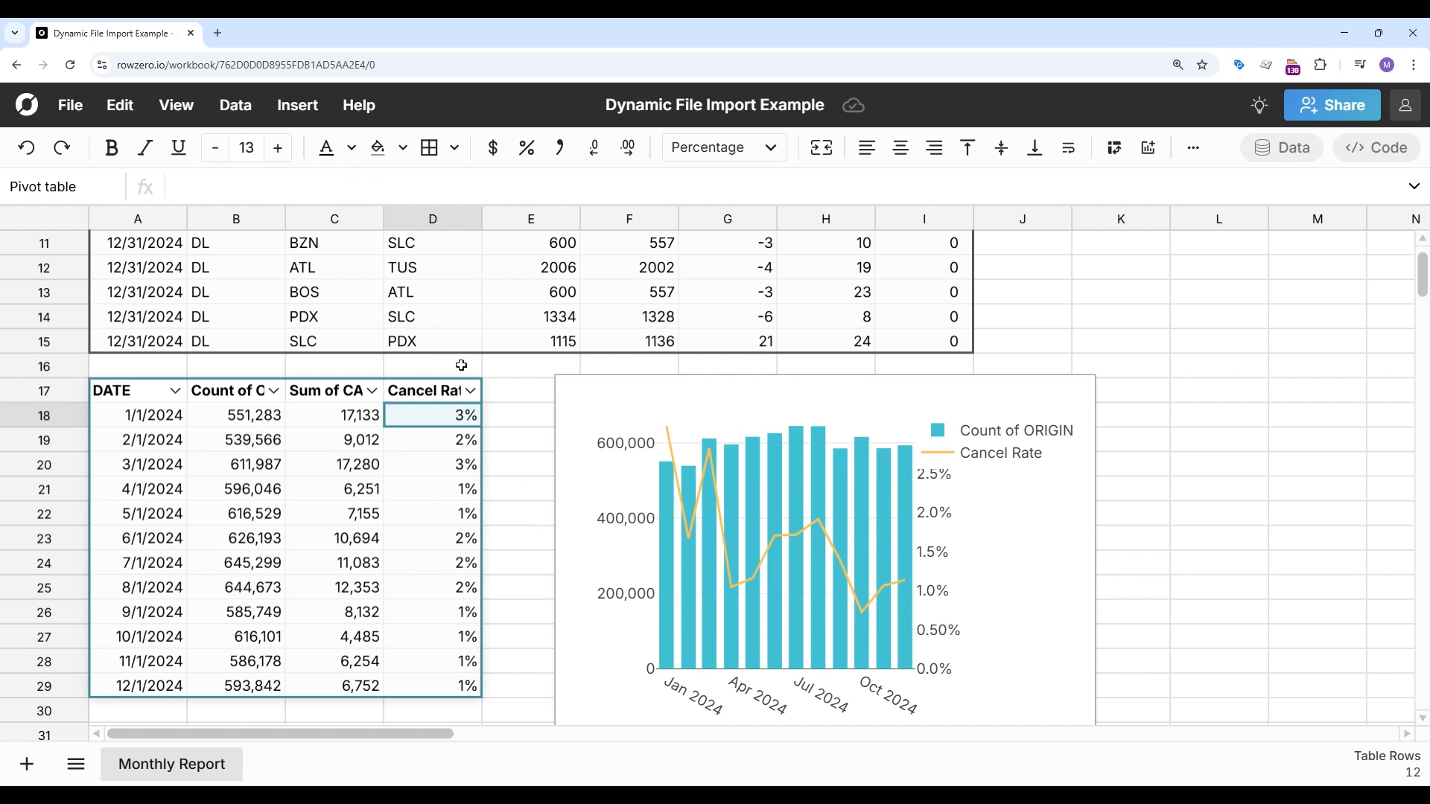
scroll(461, 366, up, 3)
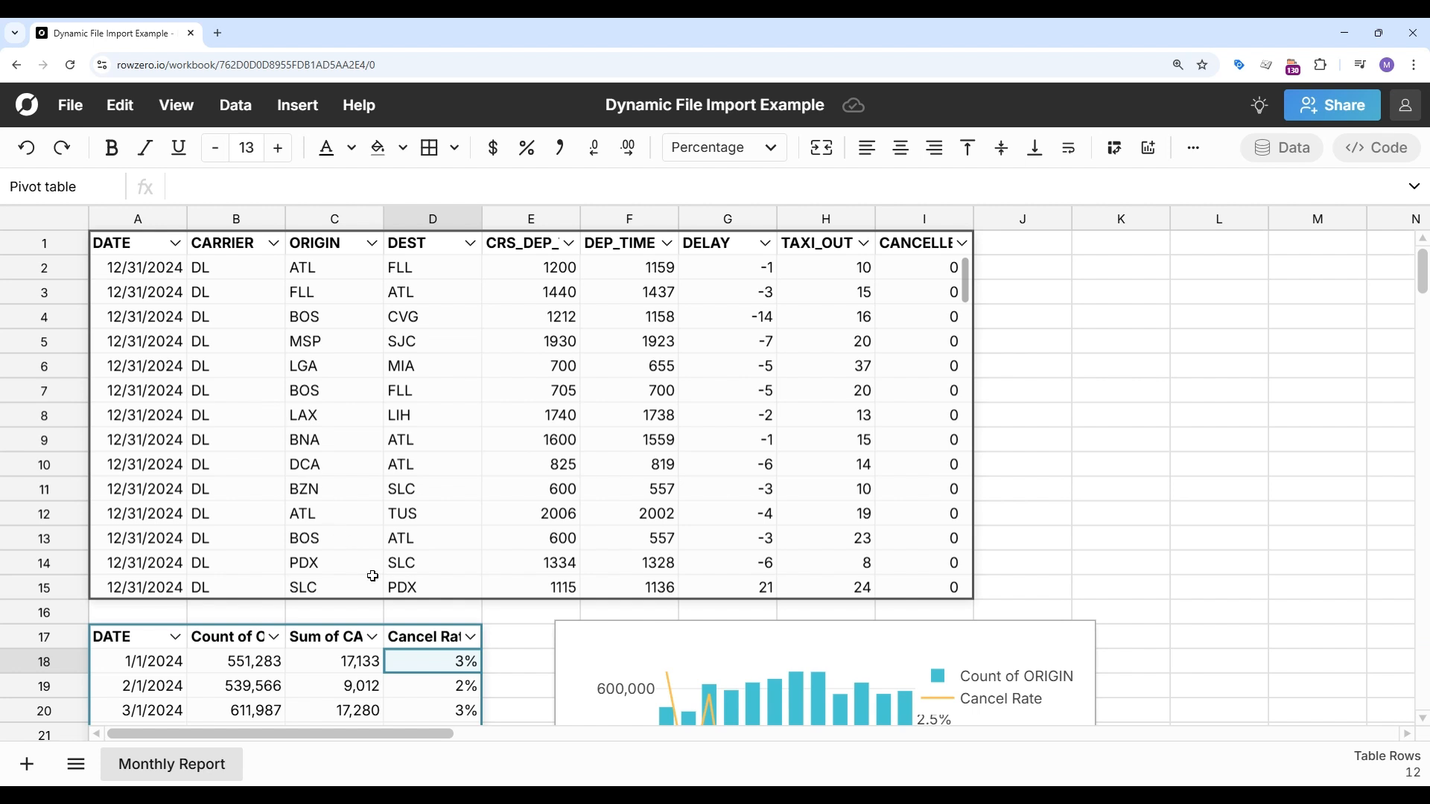
scroll(428, 643, down, 4)
scroll(428, 642, down, 1)
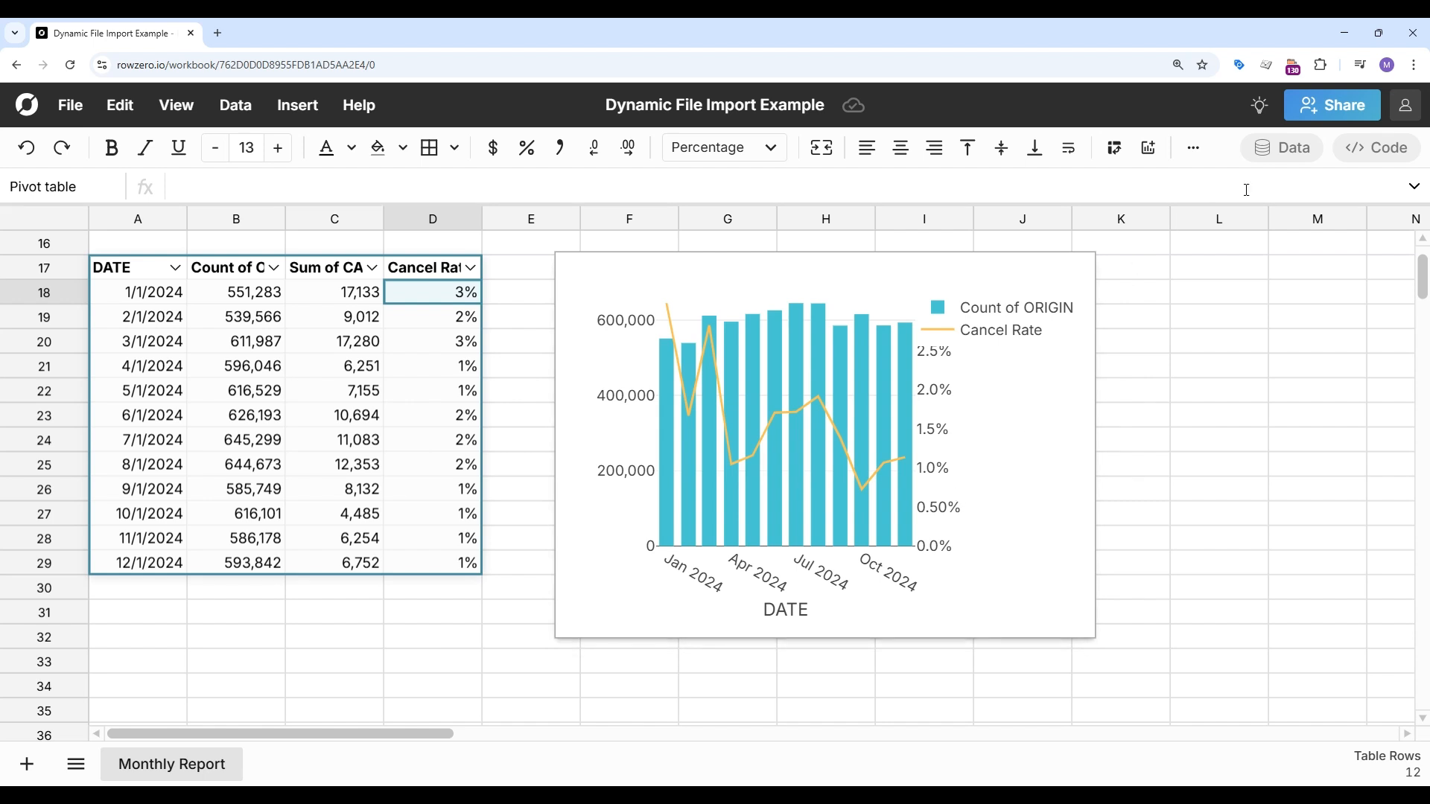
Step: Add a connected table on a new sheet from Row Zero Snowflake (OAuth) using the DEMO database and PUBLIC schema
click(1295, 157)
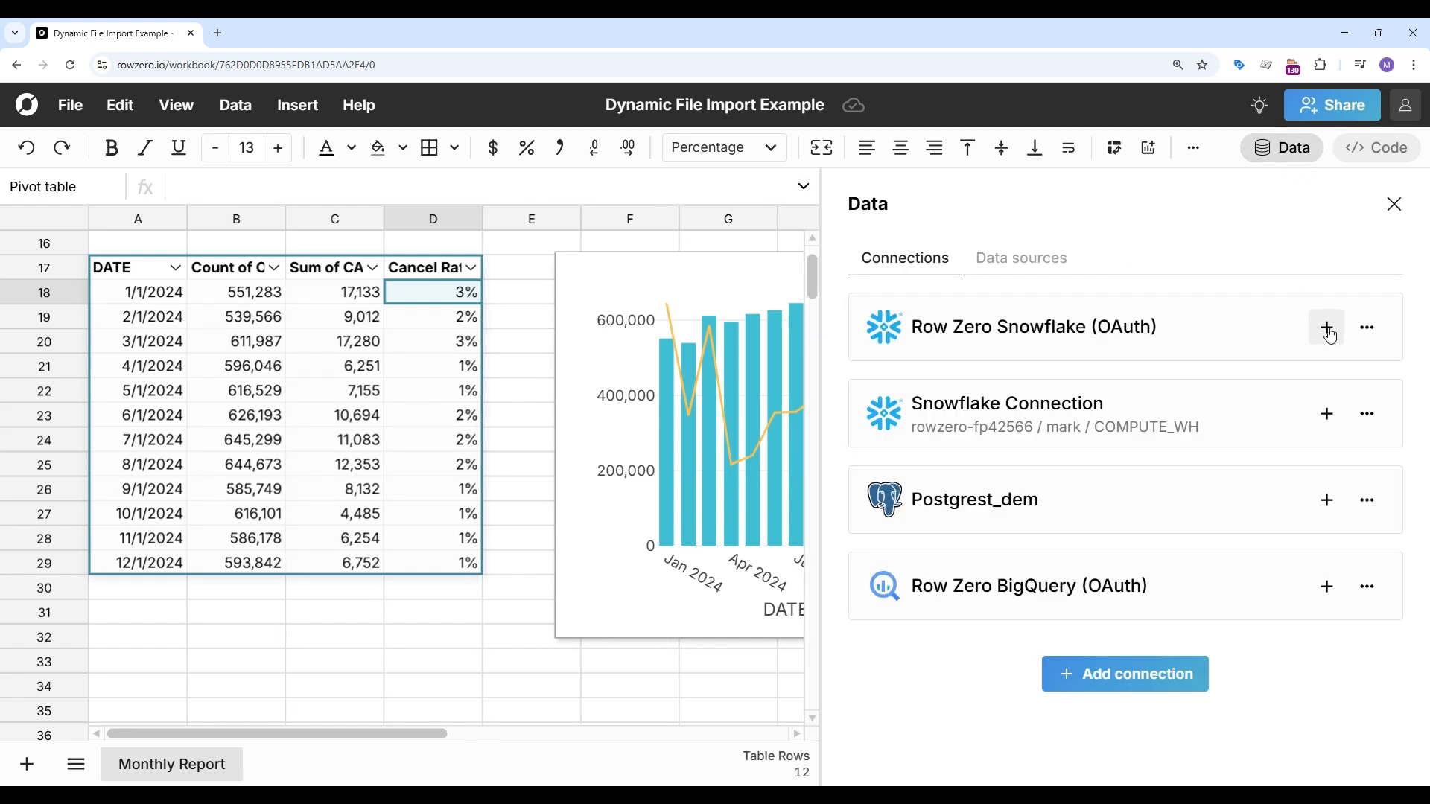
click(1327, 332)
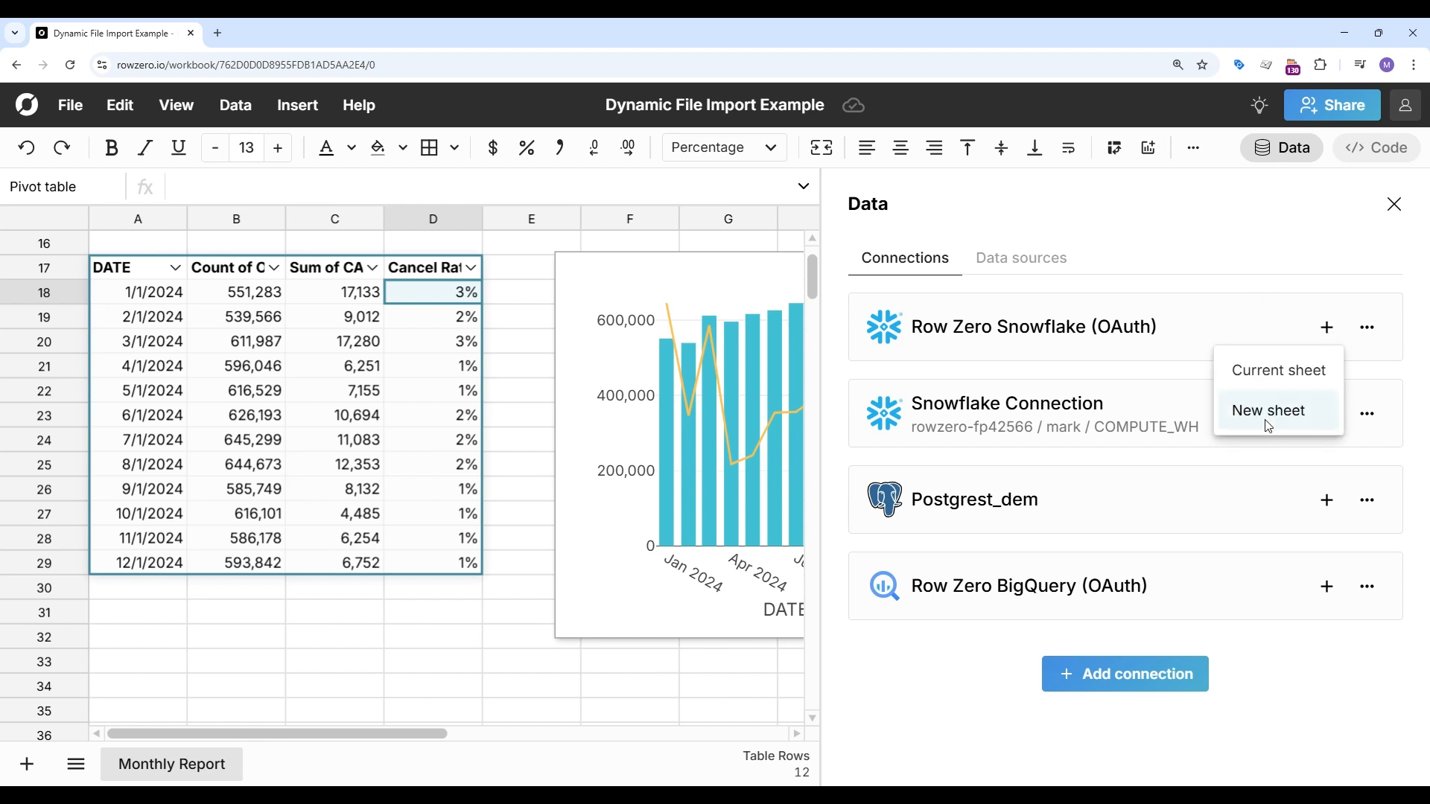
click(1265, 415)
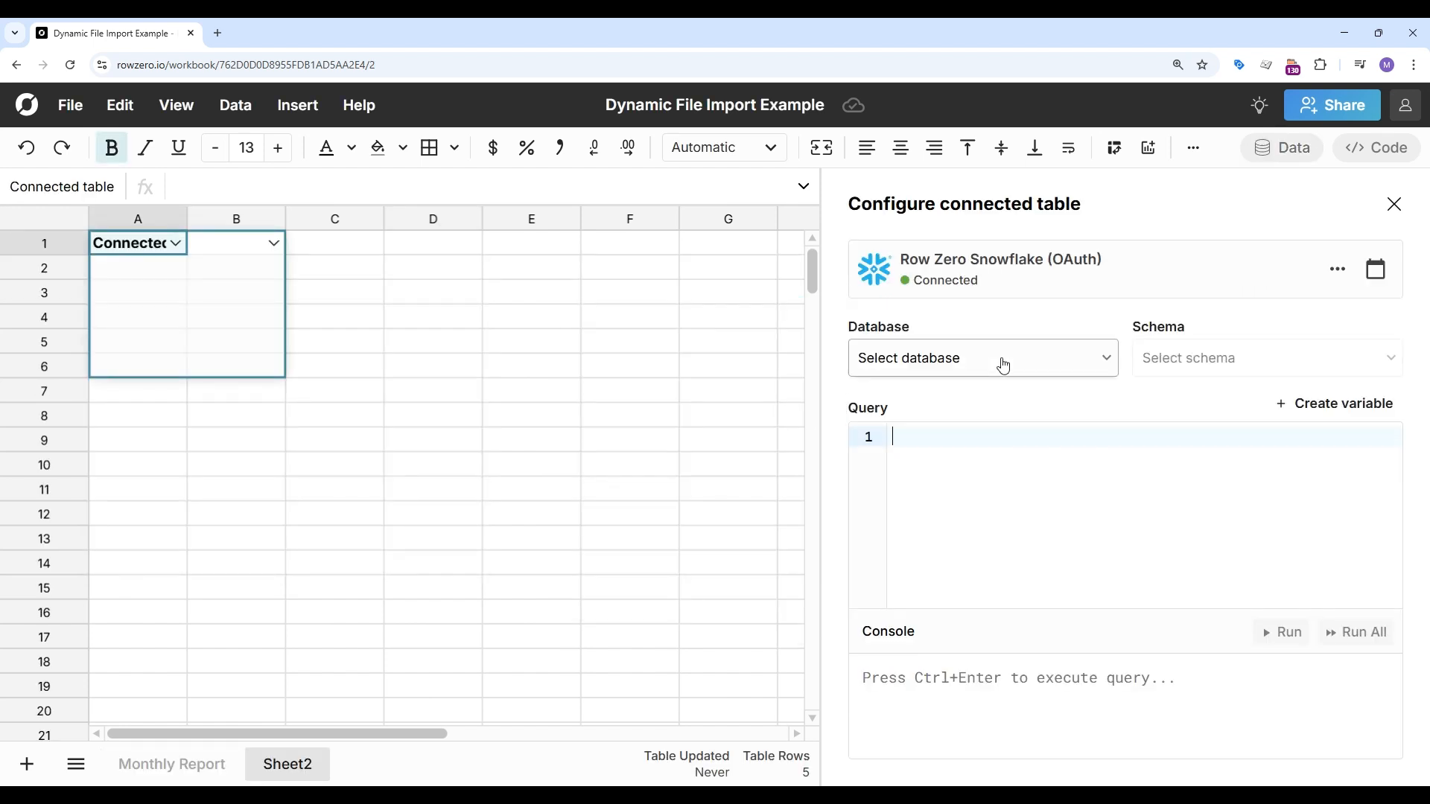
click(1000, 361)
click(972, 441)
click(977, 473)
Step: Enter the query select * from flights and run it to load the table
text(select * form)
key(BackSpace)
key(BackSpace)
text(r)
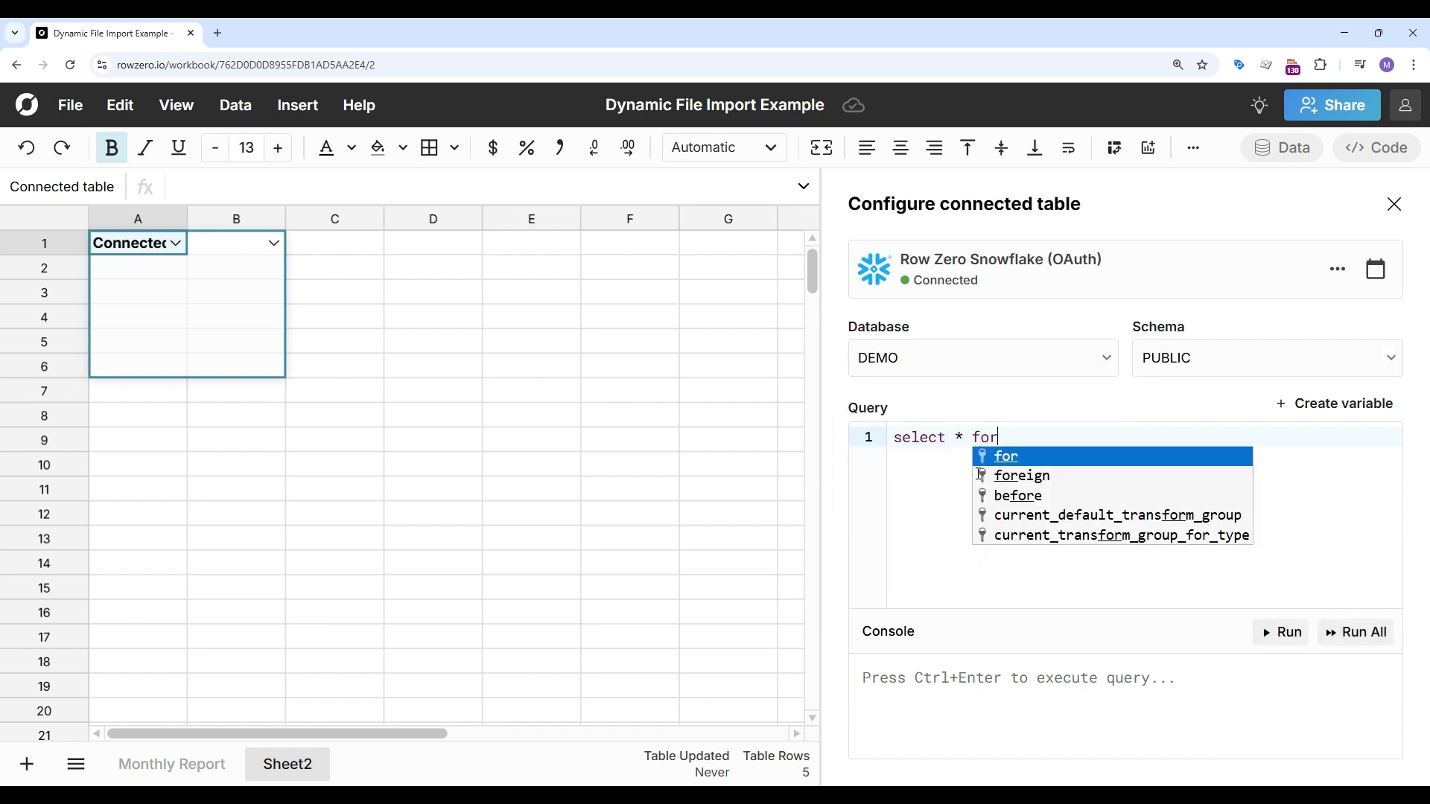
text(om flights)
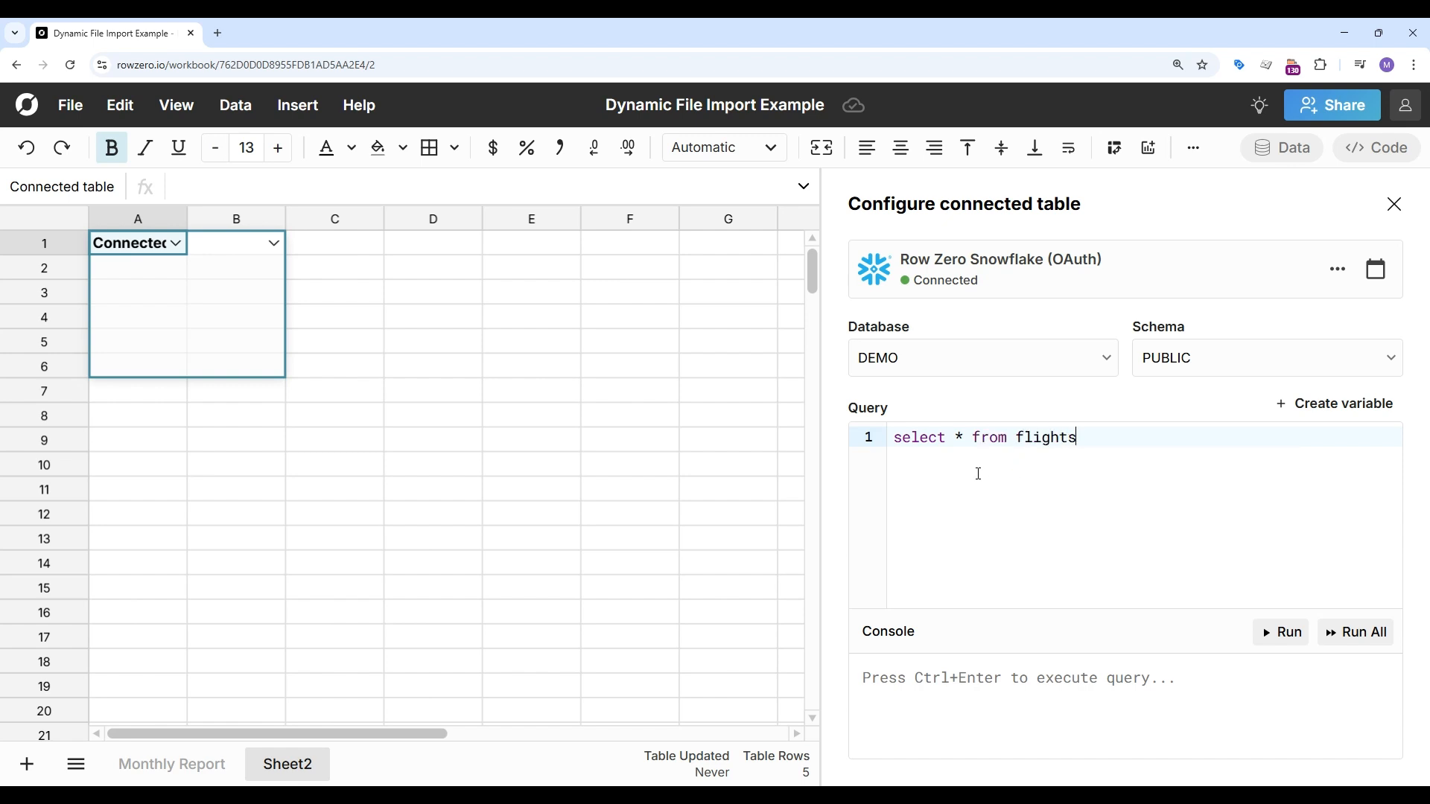
click(1282, 632)
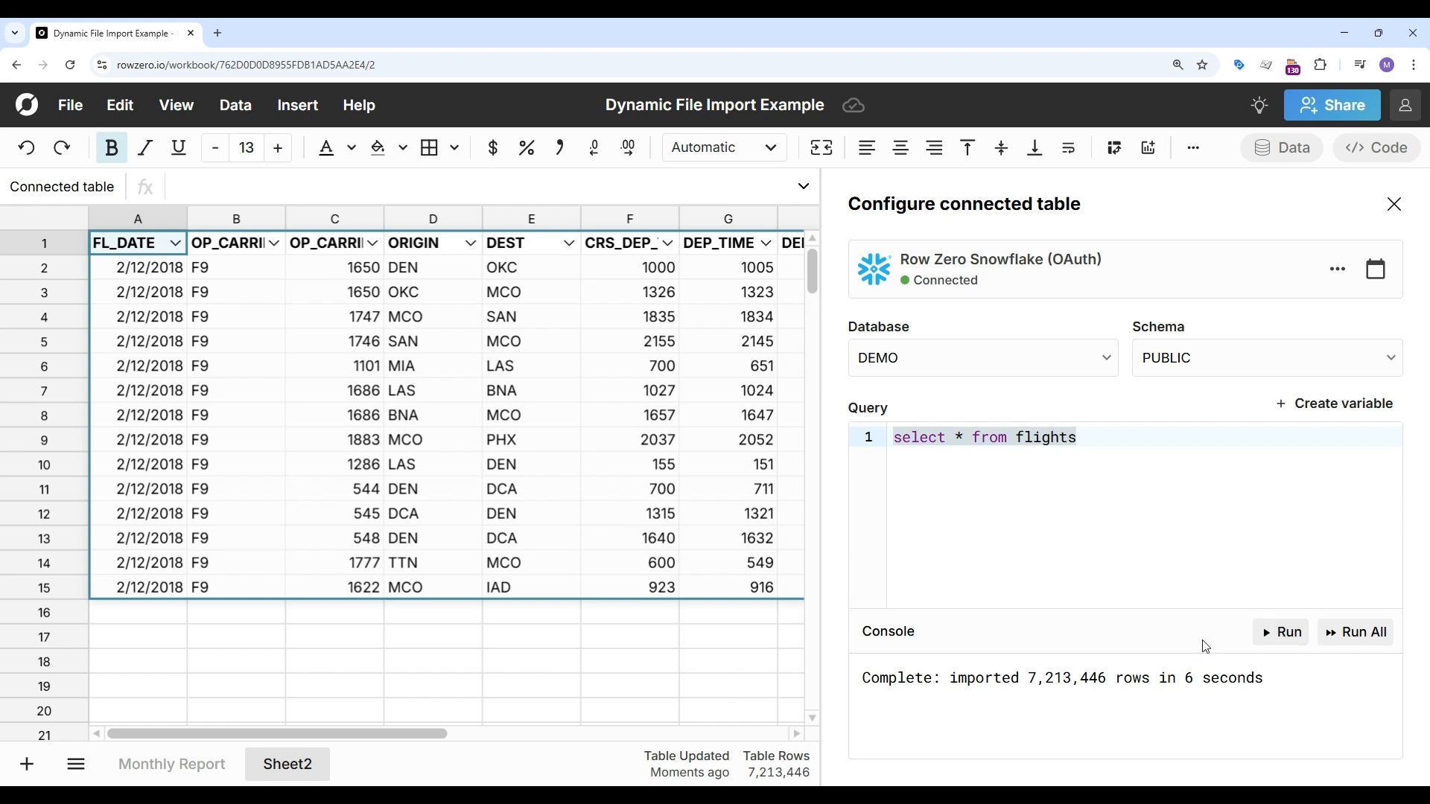
Step: Review the table's refresh settings and close the connected table configuration
click(1375, 270)
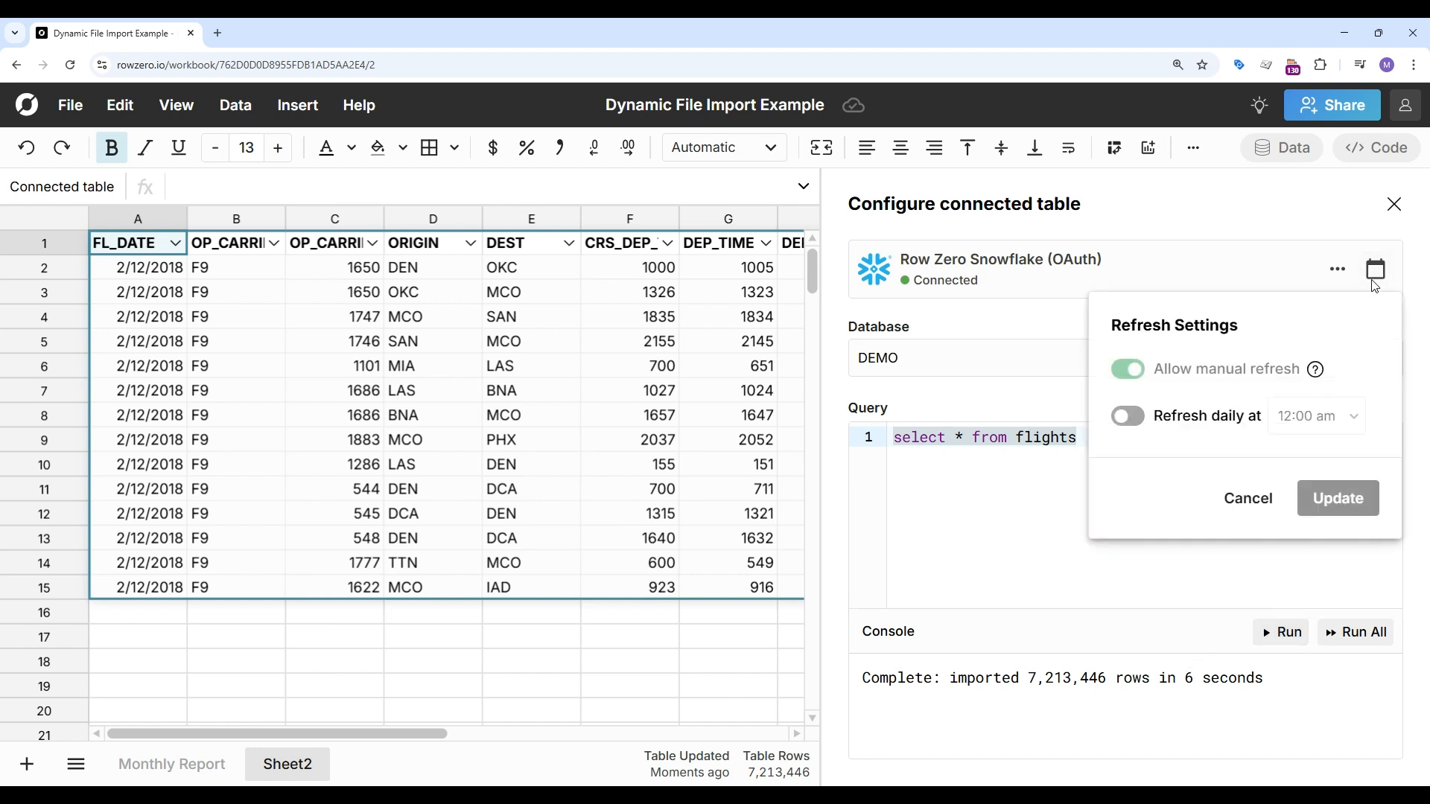
click(1395, 210)
click(1394, 206)
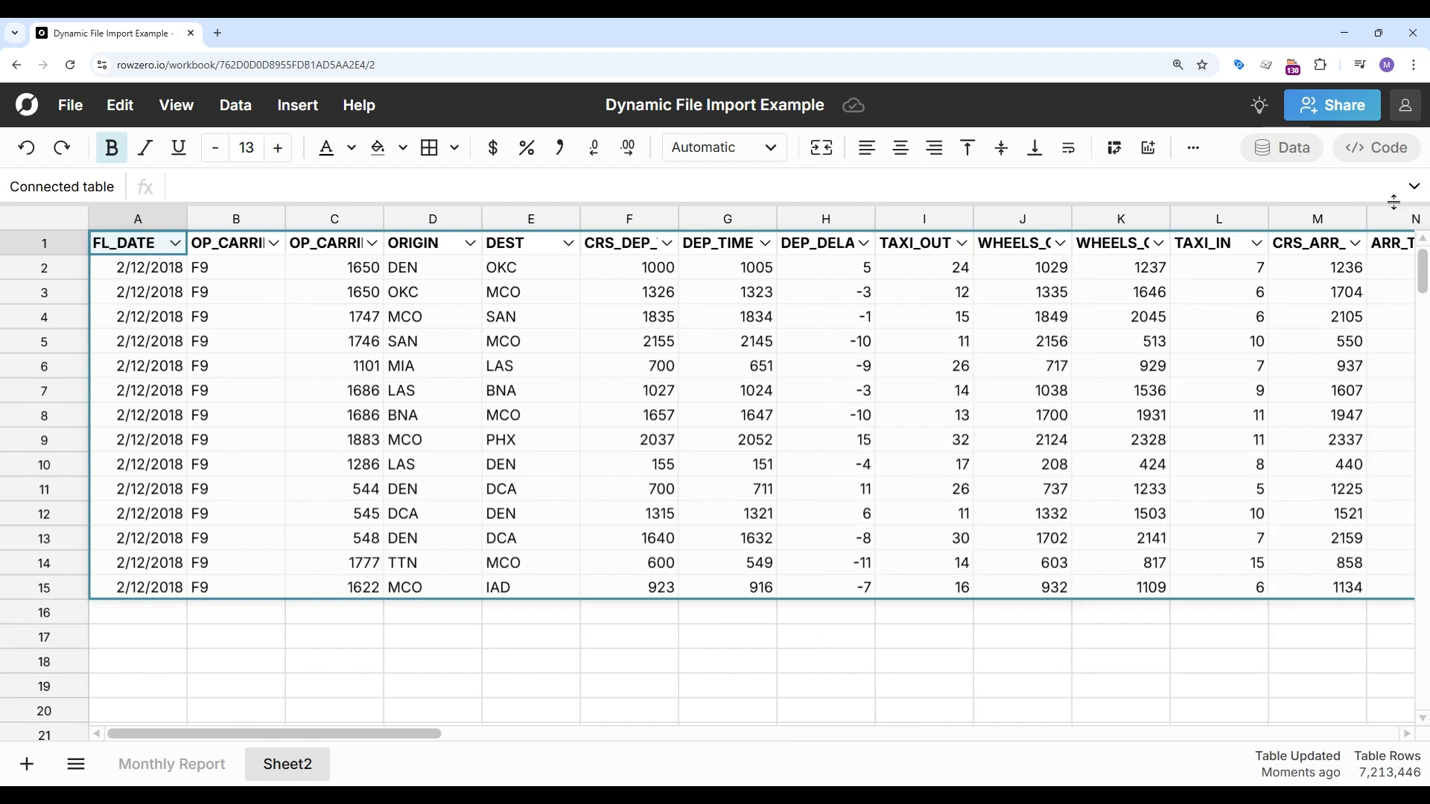